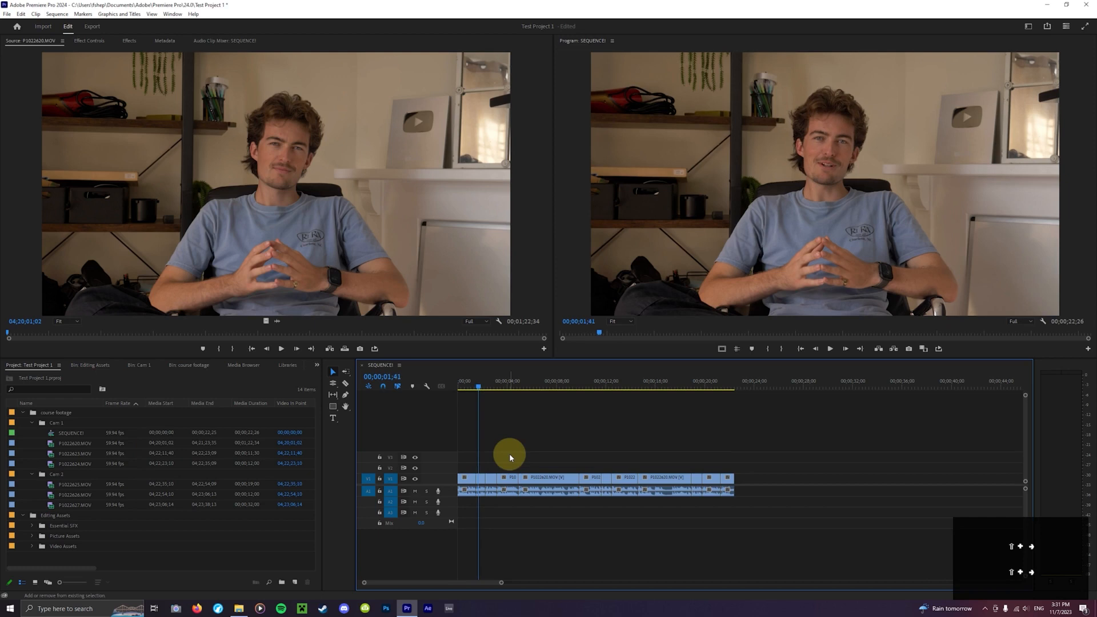
# - Step the playhead forward and back through the sequence in five-frame increments
pyautogui.hotkey('shift', 'Right')
pyautogui.hotkey('shift', 'Right')
pyautogui.hotkey('shift', 'Right')
pyautogui.hotkey('shift', 'Right')
pyautogui.hotkey('shift', 'Right')
pyautogui.hotkey('shift', 'Right')
pyautogui.hotkey('shift', 'Right')
pyautogui.hotkey('shift', 'Right')
pyautogui.hotkey('shift', 'Right')
pyautogui.hotkey('shift', 'Right')
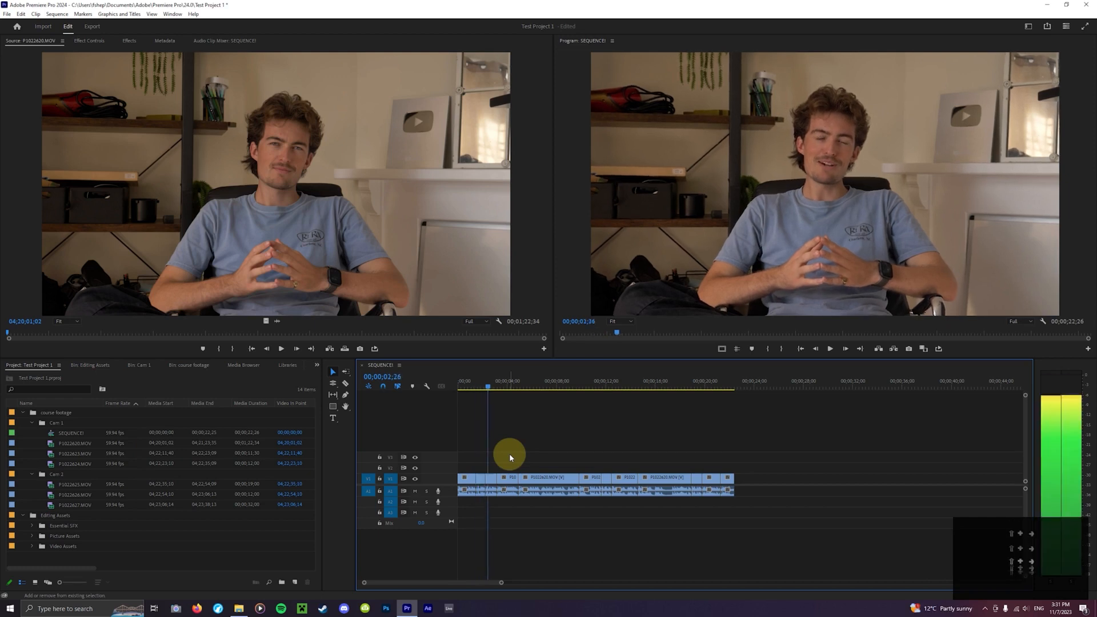
pyautogui.hotkey('shift', 'Right')
pyautogui.hotkey('shift', 'Right')
pyautogui.hotkey('shift', 'Right')
pyautogui.hotkey('shift', 'Right')
pyautogui.hotkey('shift', 'Right')
pyautogui.hotkey('shift', 'Right')
pyautogui.hotkey('shift', 'Right')
pyautogui.hotkey('shift', 'Right')
pyautogui.hotkey('shift', 'Right')
pyautogui.hotkey('shift', 'Right')
pyautogui.hotkey('shift', 'Right')
pyautogui.hotkey('shift', 'Right')
pyautogui.hotkey('shift', 'Right')
pyautogui.hotkey('shift', 'Right')
pyautogui.hotkey('shift', 'Right')
pyautogui.hotkey('shift', 'Right')
pyautogui.hotkey('shift', 'Right')
pyautogui.hotkey('shift', 'Right')
pyautogui.hotkey('shift', 'Right')
pyautogui.hotkey('shift', 'Right')
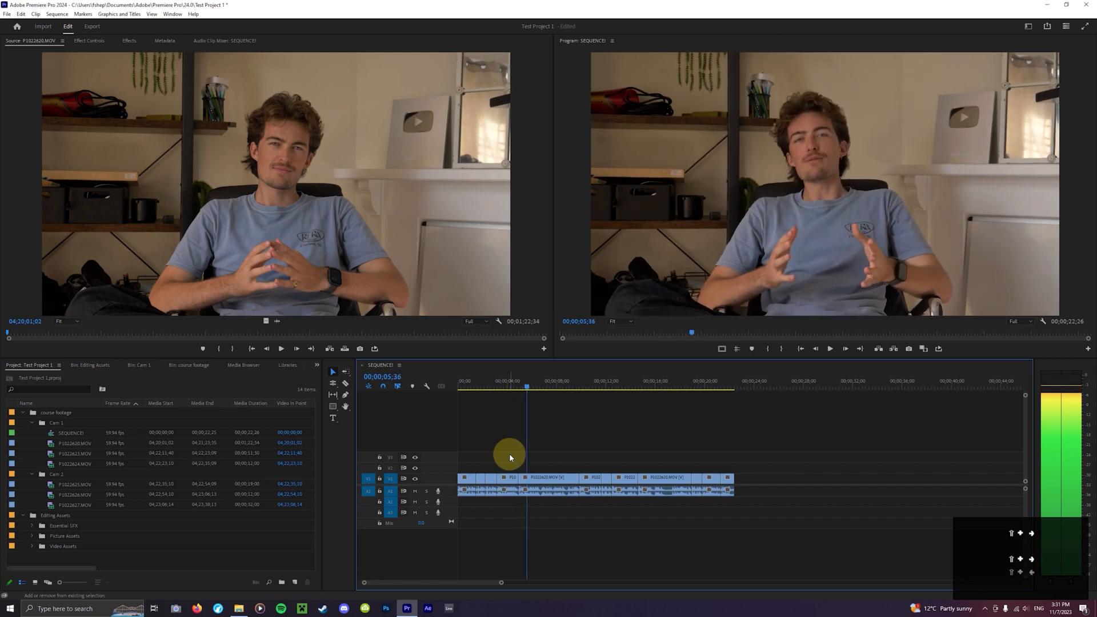
pyautogui.hotkey('shift', 'Left')
pyautogui.hotkey('shift', 'Left')
pyautogui.hotkey('shift', 'Left')
pyautogui.hotkey('shift', 'Left')
pyautogui.hotkey('shift', 'Left')
pyautogui.hotkey('shift', 'Left')
pyautogui.hotkey('shift', 'Left')
pyautogui.hotkey('shift', 'Left')
pyautogui.hotkey('shift', 'Left')
pyautogui.hotkey('shift', 'Left')
pyautogui.hotkey('shift', 'Left')
pyautogui.hotkey('shift', 'Left')
pyautogui.hotkey('shift', 'Left')
pyautogui.hotkey('shift', 'Left')
pyautogui.hotkey('shift', 'Left')
pyautogui.hotkey('shift', 'Left')
pyautogui.hotkey('shift', 'Left')
pyautogui.hotkey('shift', 'Left')
pyautogui.hotkey('shift', 'Left')
pyautogui.hotkey('shift', 'Left')
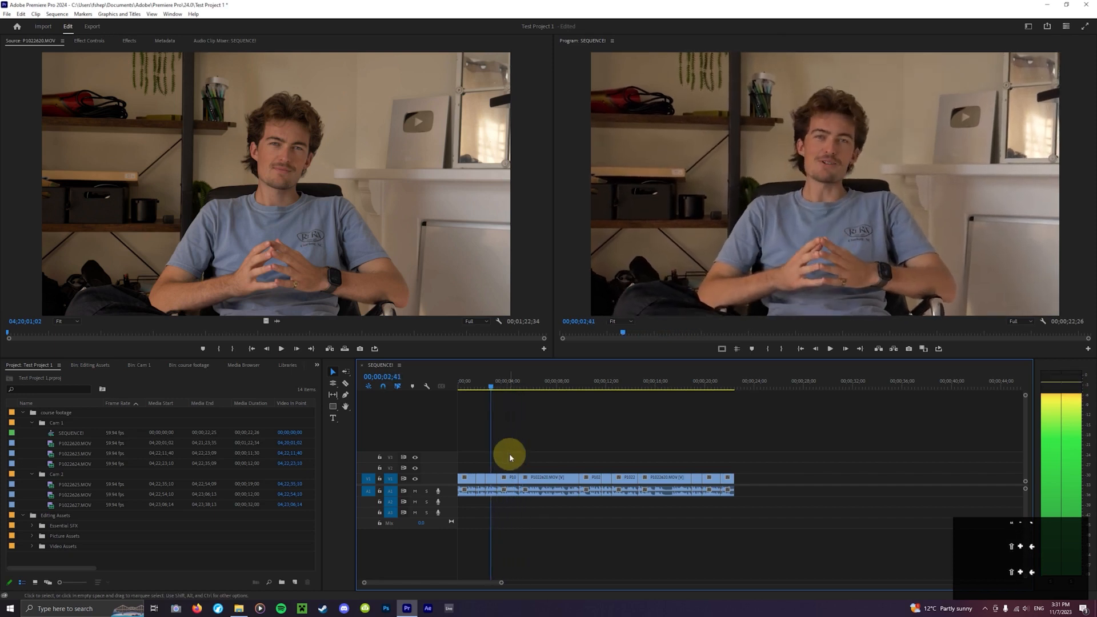
# - Jump the playhead forward and backward between the edit points of the sequence's clips
pyautogui.press('Up')
pyautogui.press('Down')
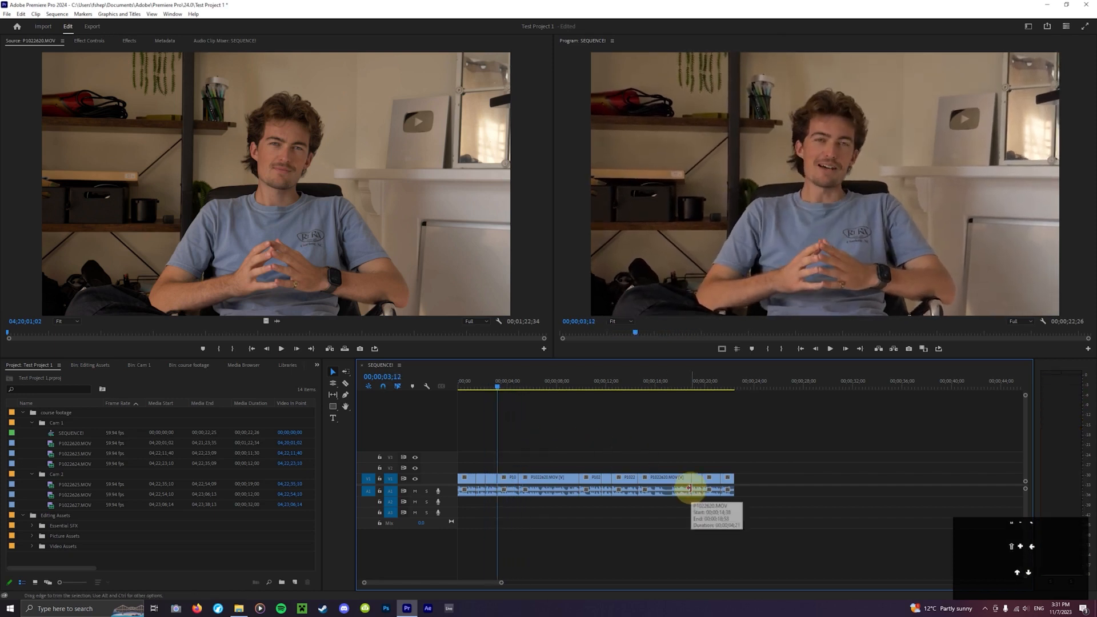
pyautogui.press('Down')
pyautogui.press('Down')
pyautogui.press('Down')
pyautogui.press('Up')
pyautogui.press('Up')
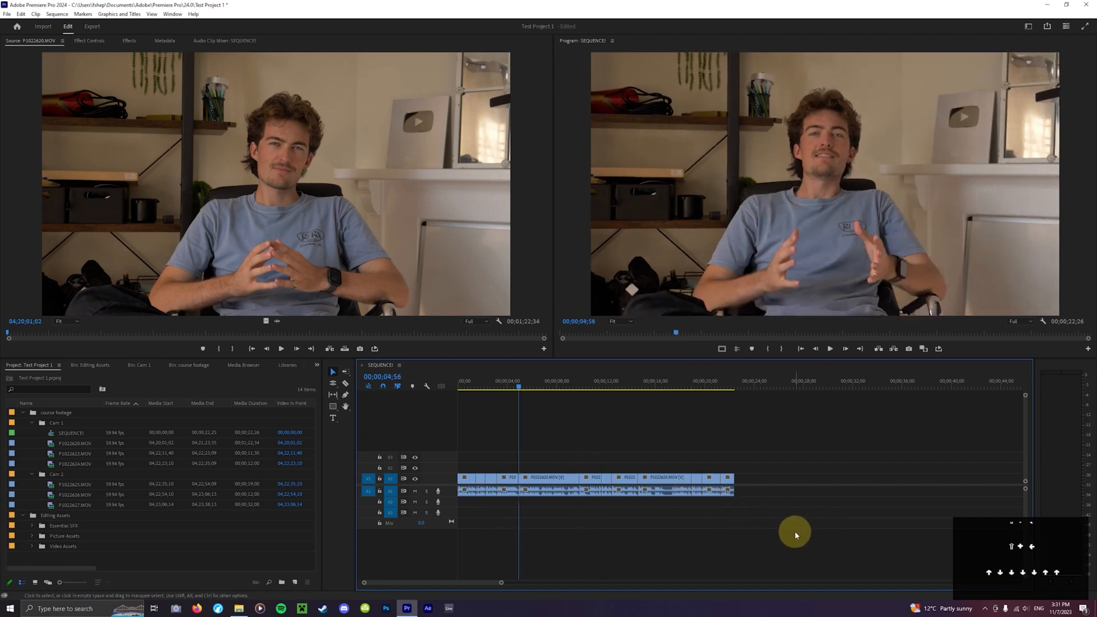
pyautogui.press('Up')
pyautogui.press('Up')
pyautogui.press('Up')
pyautogui.press('Down')
pyautogui.press('Down')
pyautogui.press('Down')
pyautogui.press('Down')
pyautogui.press('Down')
pyautogui.press('Down')
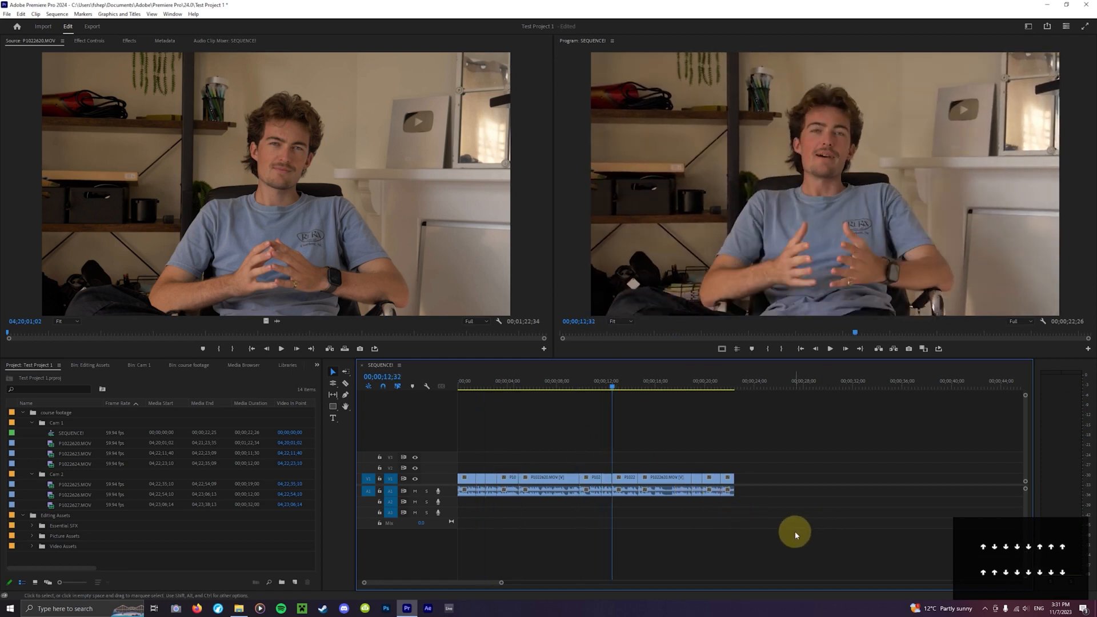
pyautogui.press('Down')
pyautogui.press('Down')
pyautogui.press('Down')
pyautogui.press('Up')
pyautogui.press('Up')
pyautogui.press('Up')
pyautogui.press('Up')
pyautogui.press('Up')
pyautogui.press('Up')
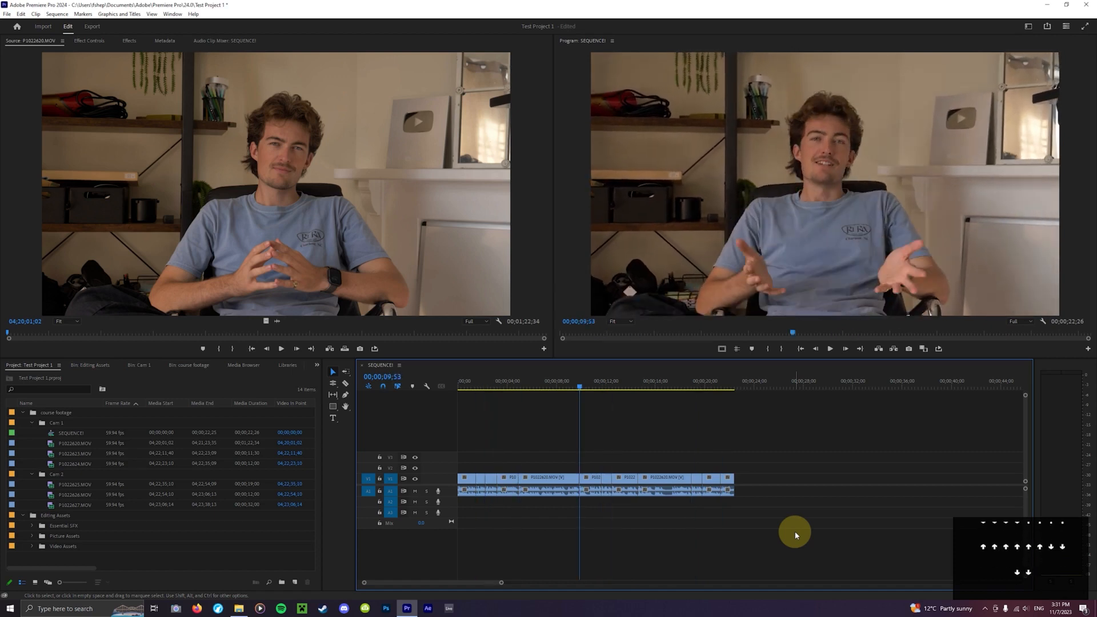
pyautogui.press('Down')
pyautogui.press('Down')
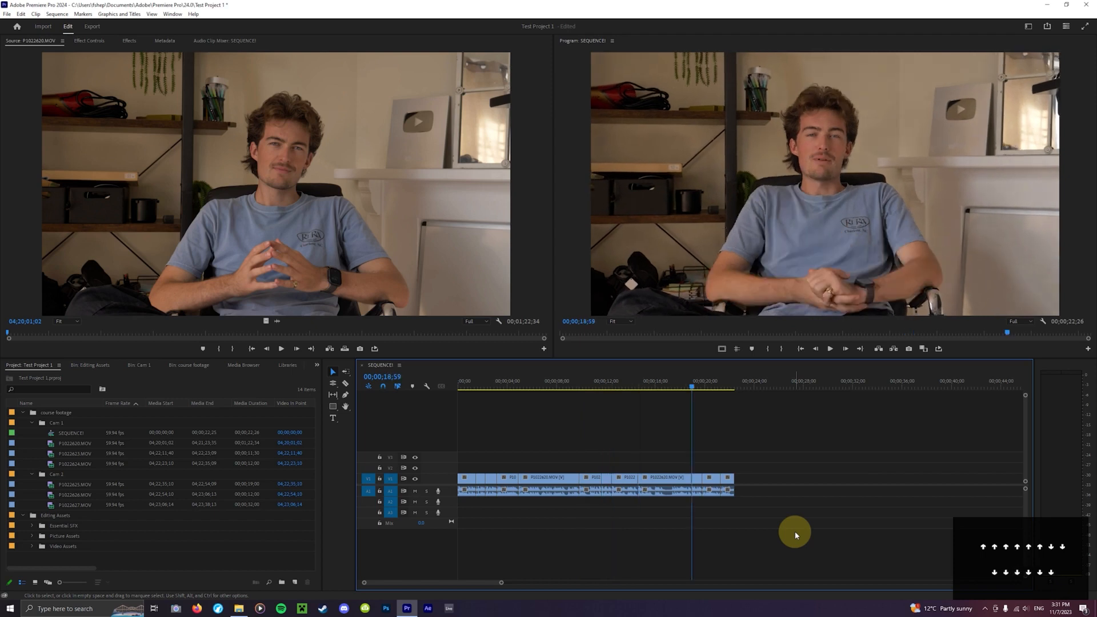
pyautogui.press('Up')
pyautogui.press('Up')
pyautogui.press('Up')
# - Render the sequence's effects from in to out and preview playback from near the start
pyautogui.press('Return')
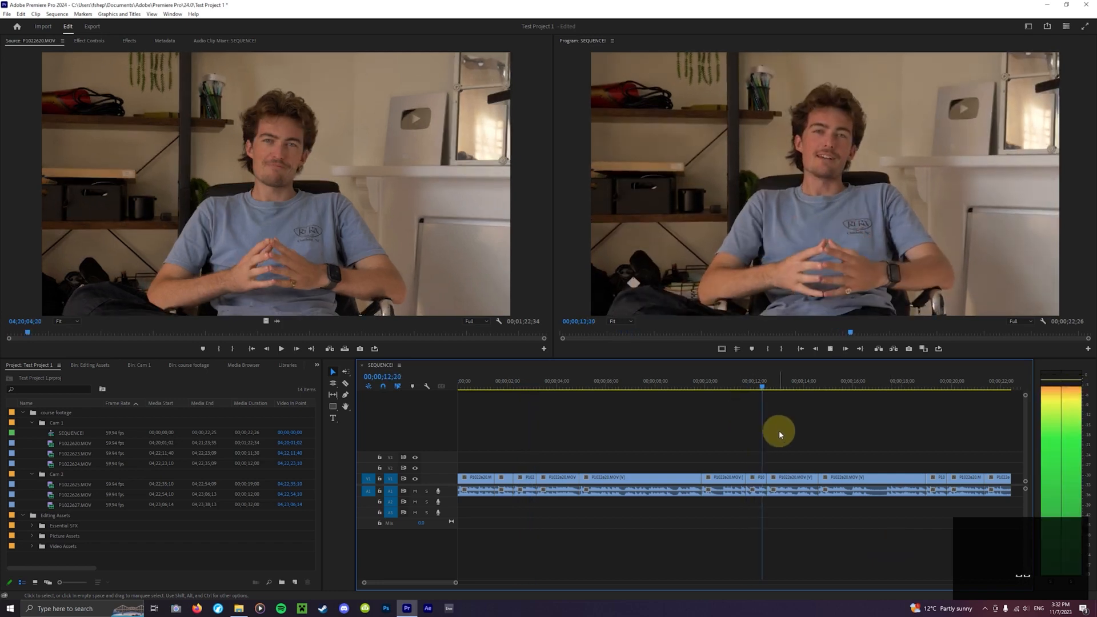
pyautogui.hotkey('shift', 'space')
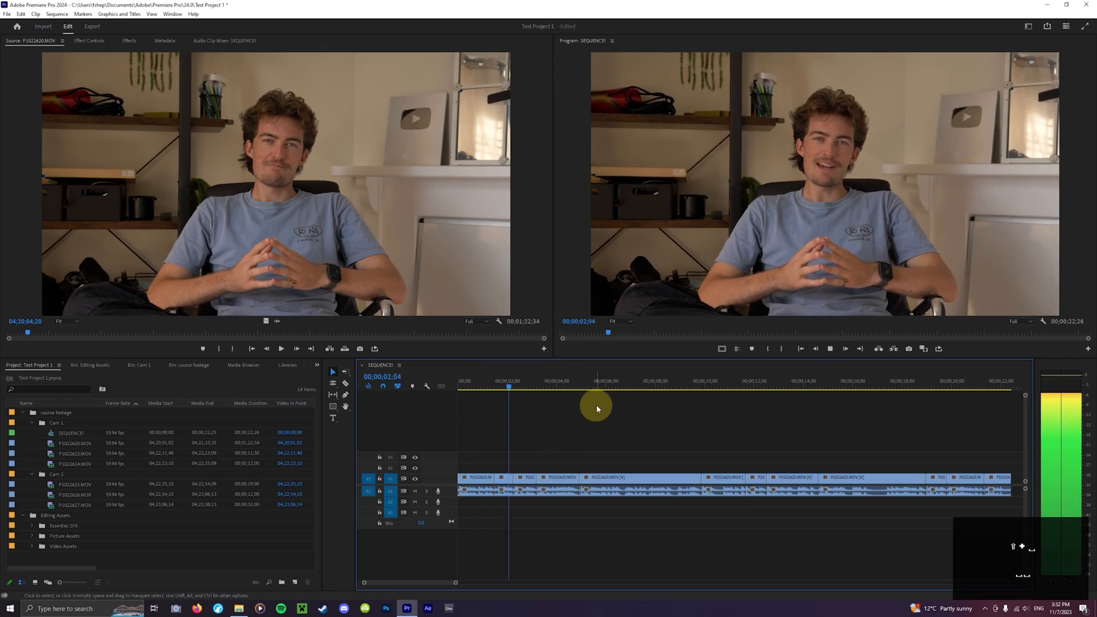
pyautogui.press('space')
pyautogui.moveTo(507, 384); pyautogui.dragTo(302, 365)
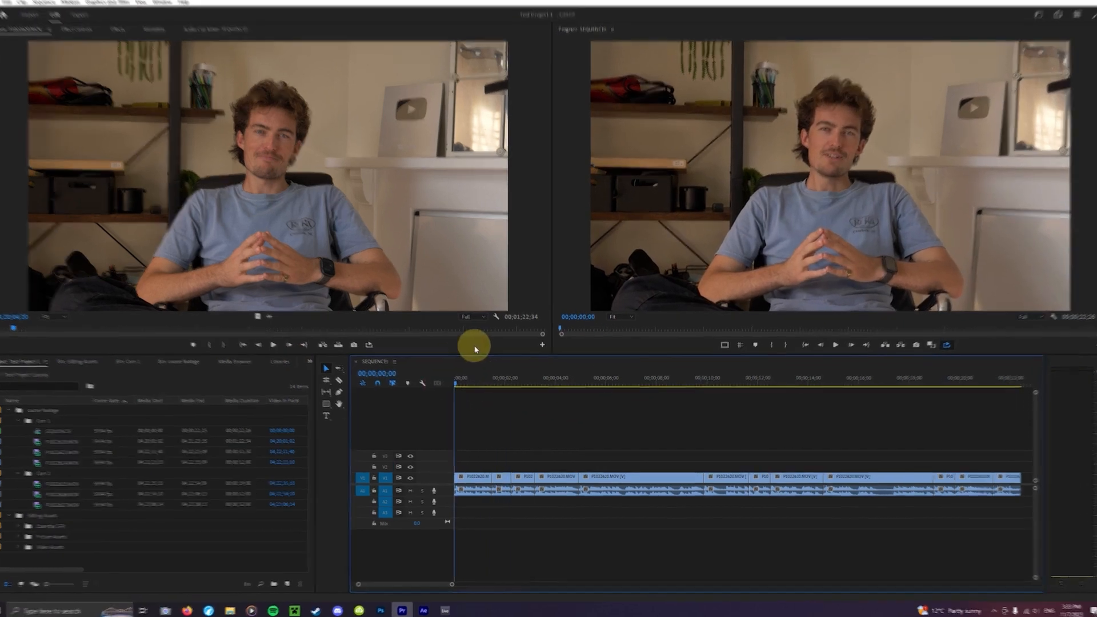
pyautogui.moveTo(562, 383)
pyautogui.mouseDown()
pyautogui.moveTo(537, 383)
pyautogui.moveTo(557, 386)
pyautogui.mouseUp()
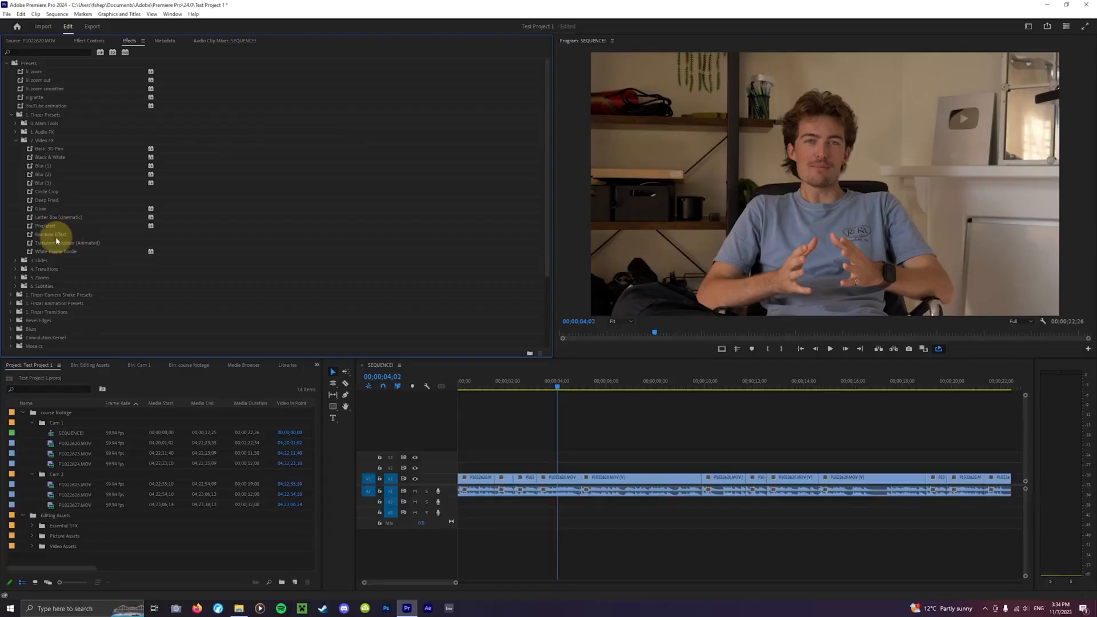
# - Apply the Rainbow Effect preset to the clip at about 4 seconds and render the sequence
pyautogui.moveTo(55, 240); pyautogui.dragTo(572, 481)
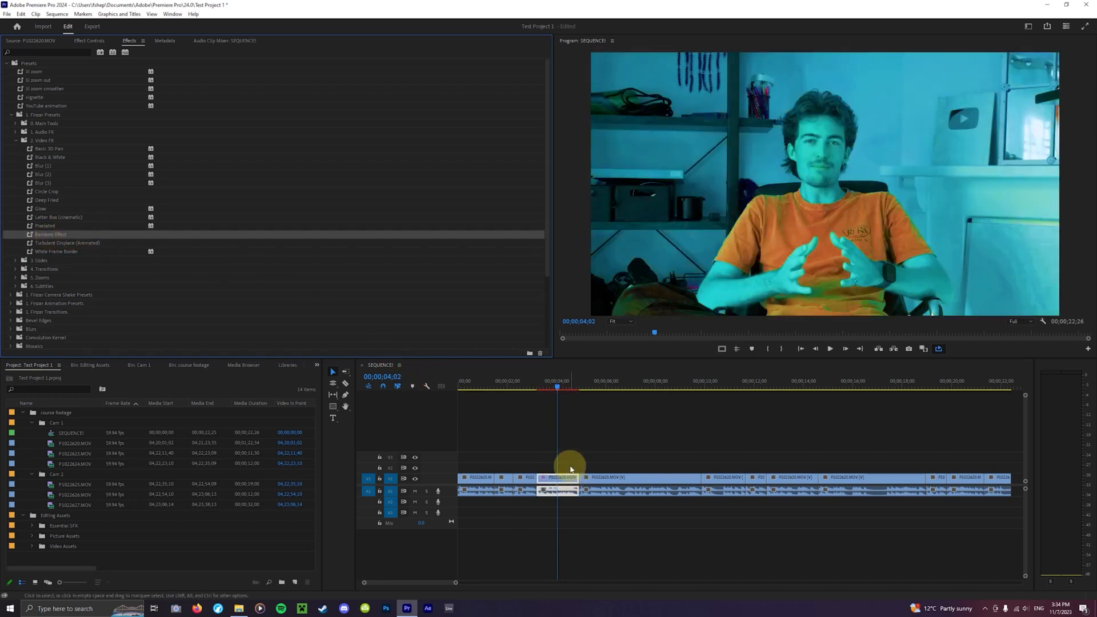
pyautogui.click(554, 386)
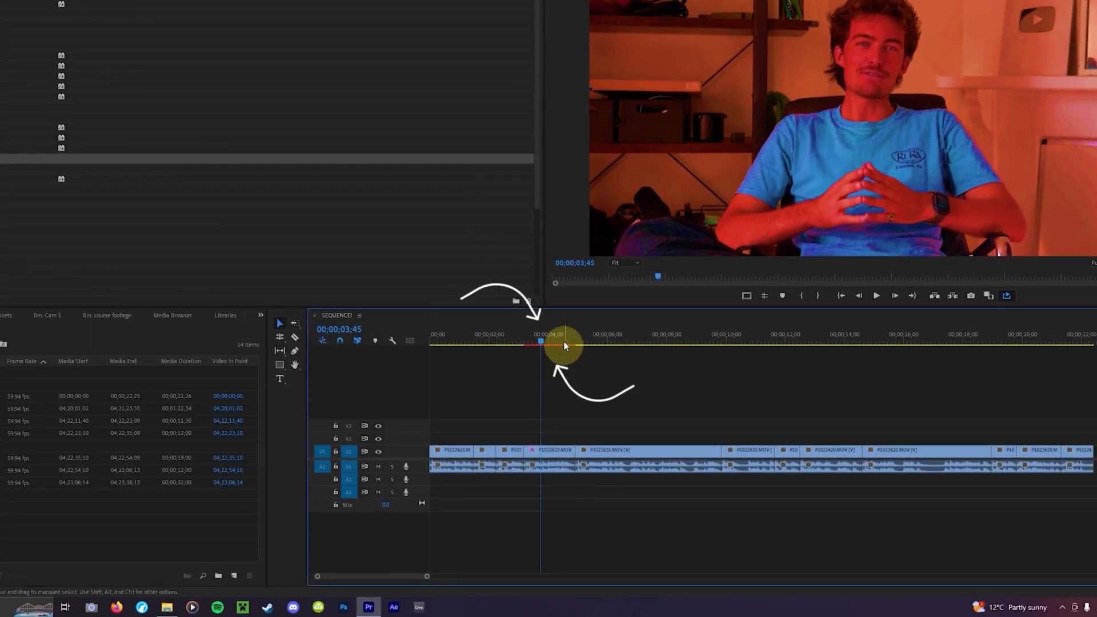
pyautogui.moveTo(549, 345)
pyautogui.mouseDown()
pyautogui.moveTo(526, 343)
pyautogui.moveTo(563, 352)
pyautogui.moveTo(546, 352)
pyautogui.mouseUp()
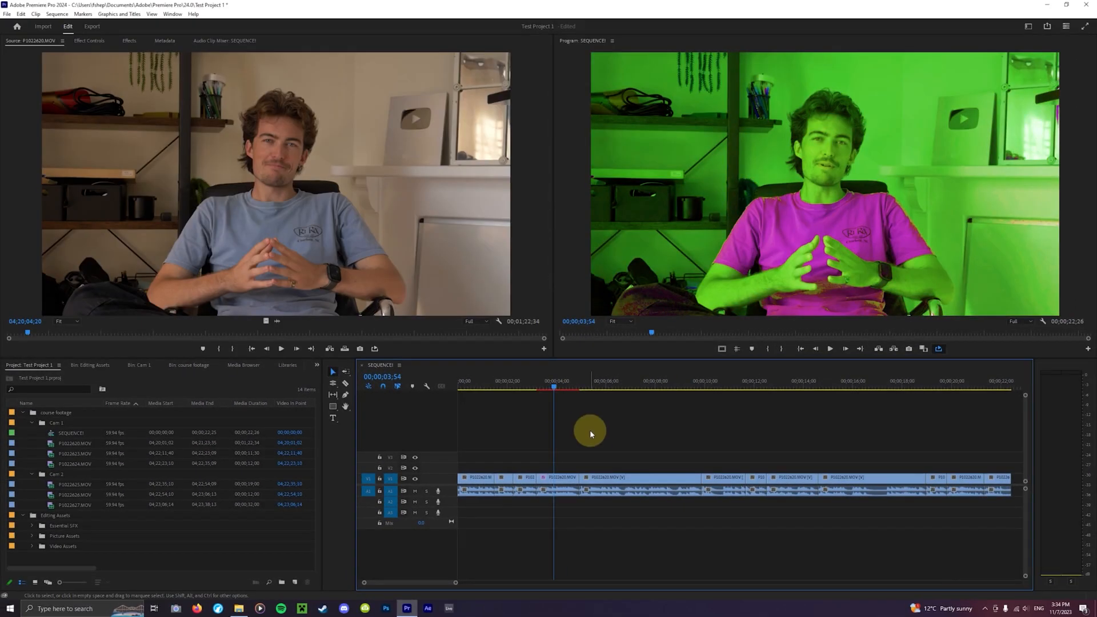
pyautogui.press('Return')
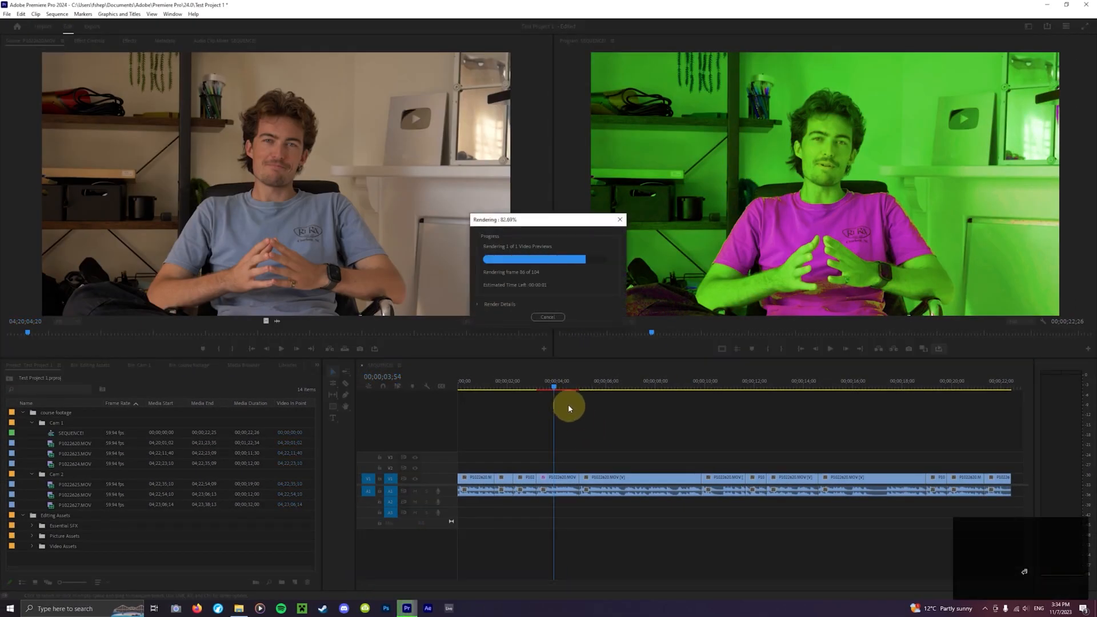
# - Preview playback of the rendered rainbow clip
pyautogui.click(537, 385)
pyautogui.press('space')
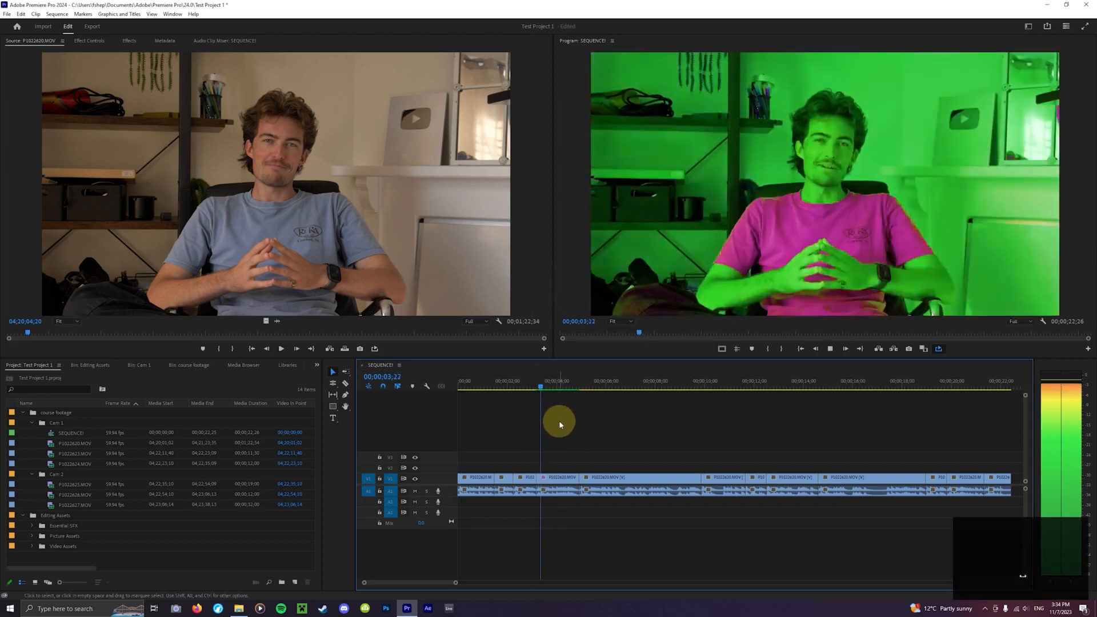
pyautogui.press('space')
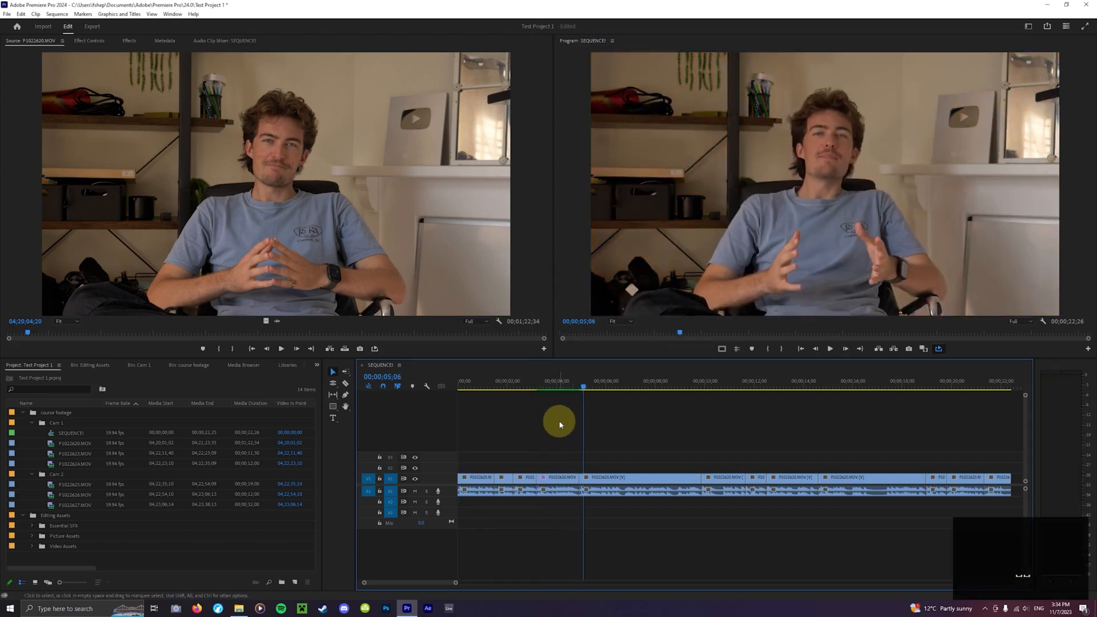
# - Undo the last change and render the selected rainbow clip with Render Selection
pyautogui.hotkey('ctrl', 'z')
pyautogui.click(559, 383)
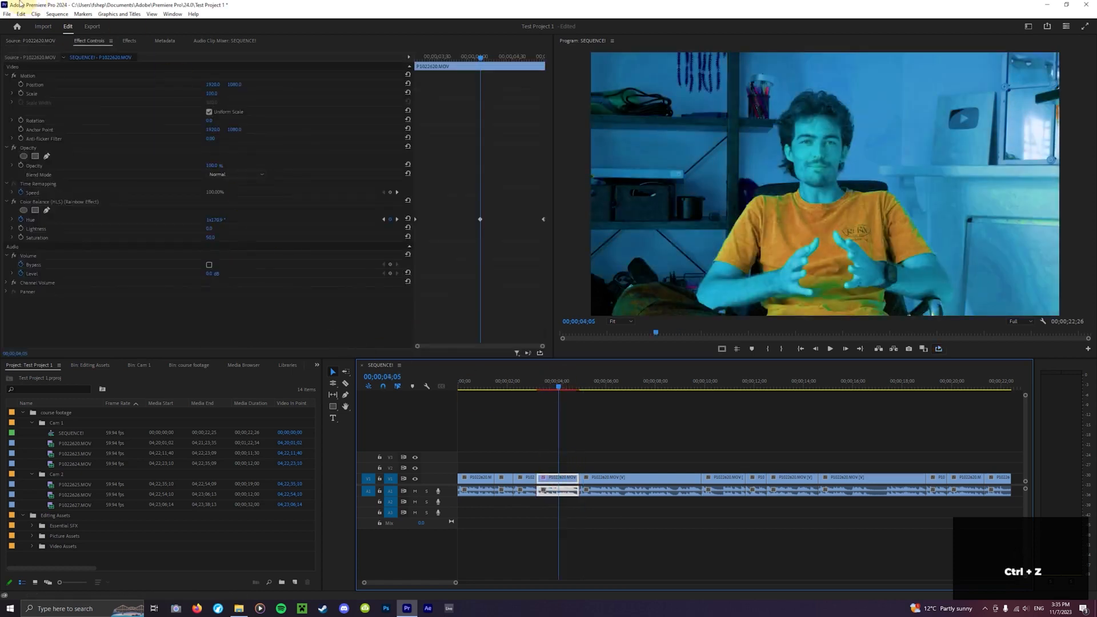
pyautogui.click(57, 14)
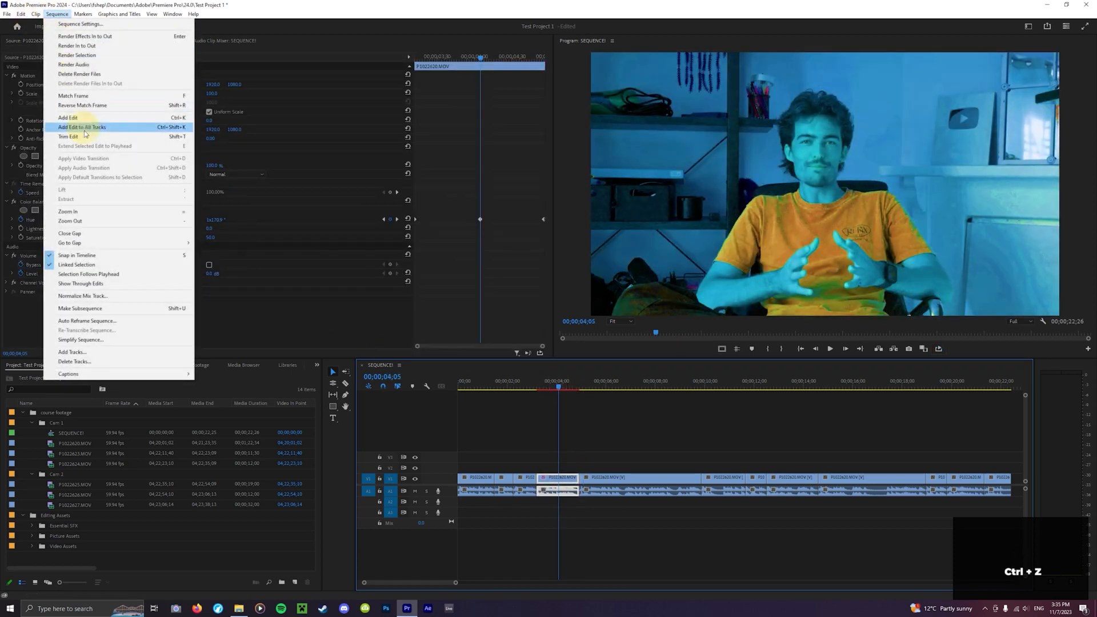
pyautogui.click(100, 59)
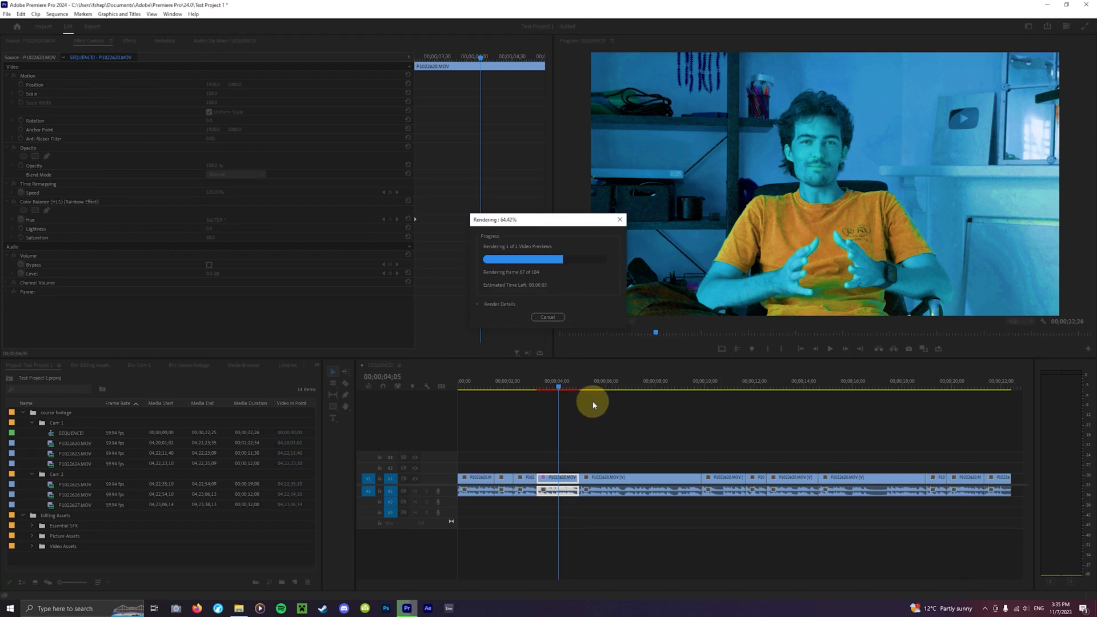
# - Render the sequence between its in and out points with Render In to Out
pyautogui.click(555, 384)
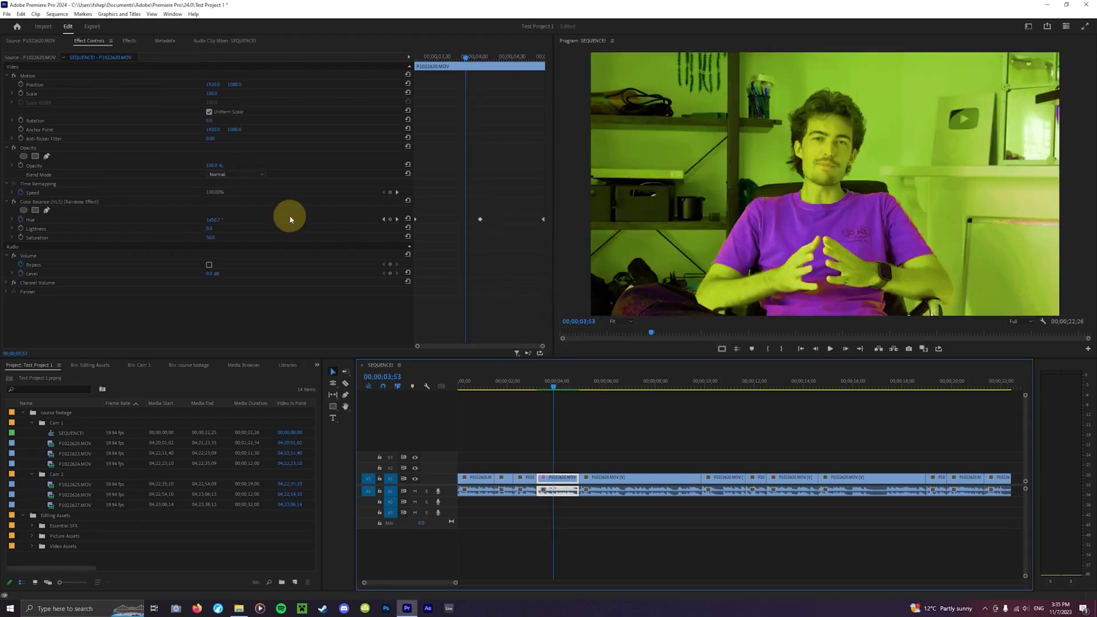
pyautogui.click(56, 14)
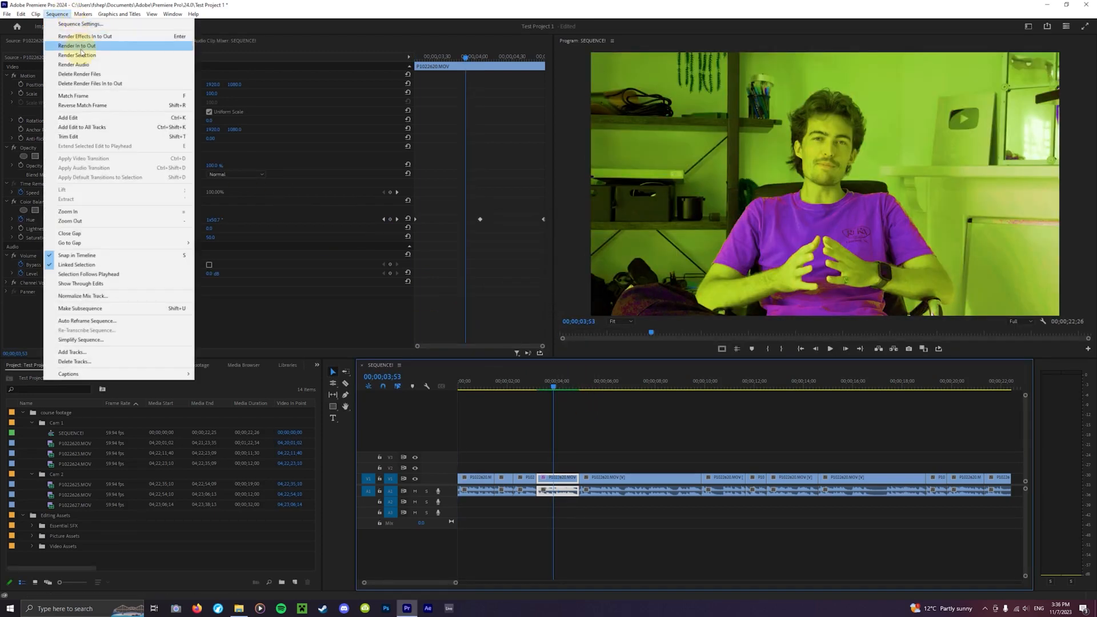
pyautogui.click(78, 47)
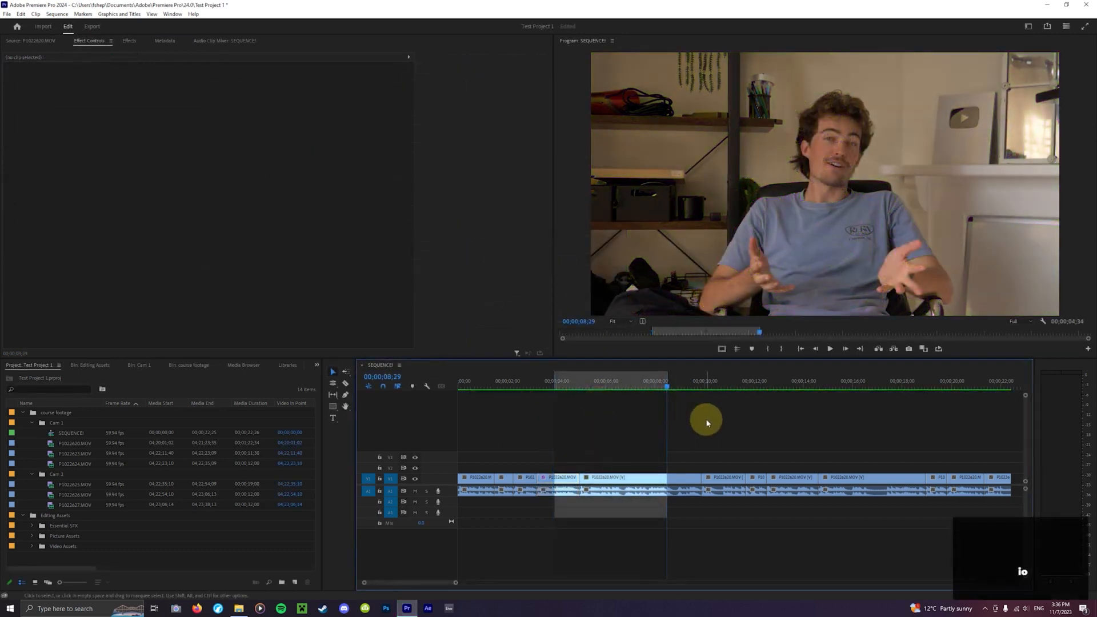
# - Clear the sequence's in and out marks, test an out point at 00;00;11;54, and clear all marks again
pyautogui.moveTo(702, 385); pyautogui.dragTo(746, 393)
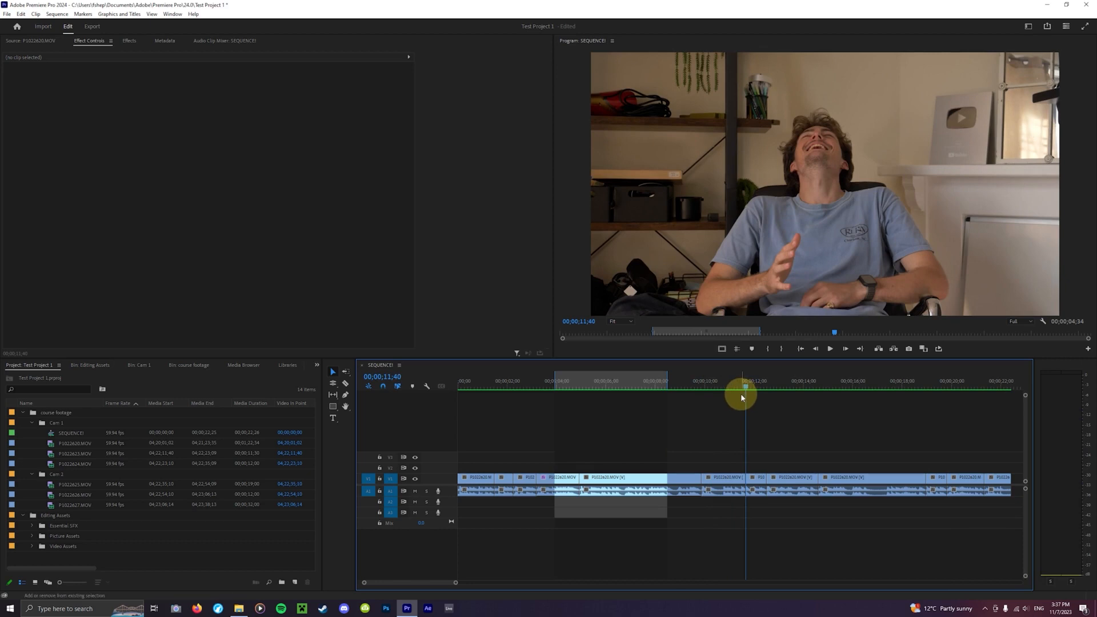
pyautogui.hotkey('ctrl', 'shift', 'i')
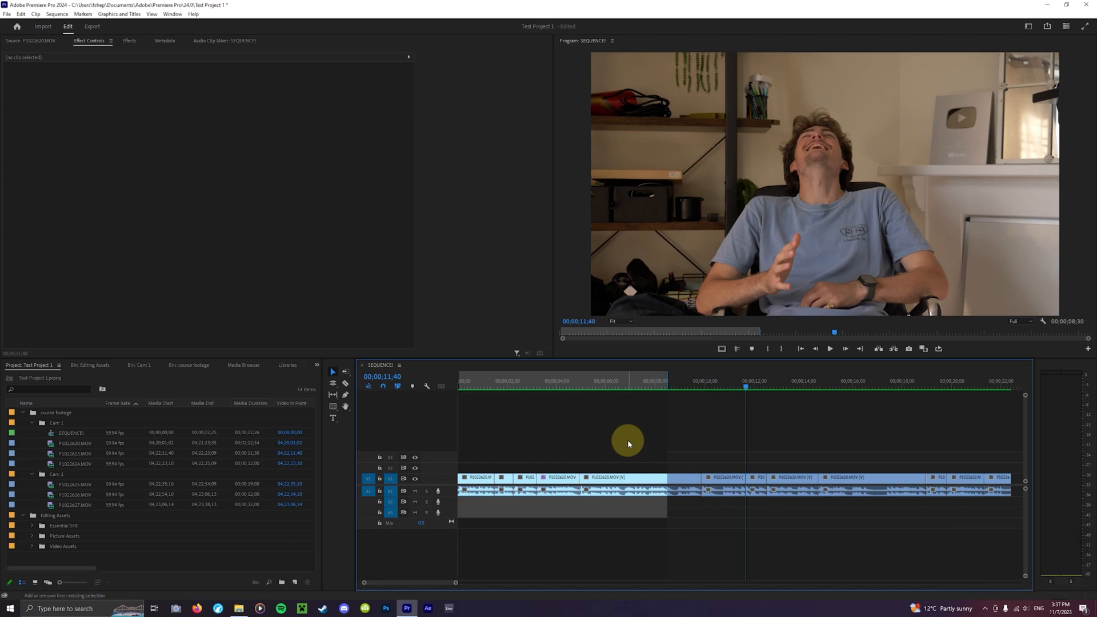
pyautogui.hotkey('ctrl', 'shift', 'o')
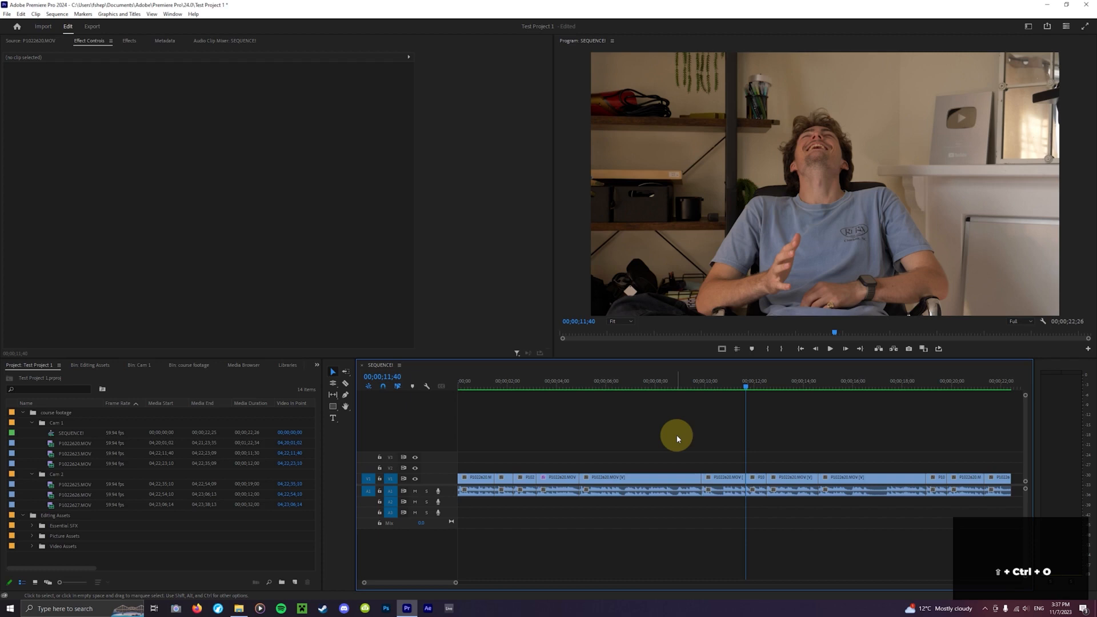
pyautogui.press('o')
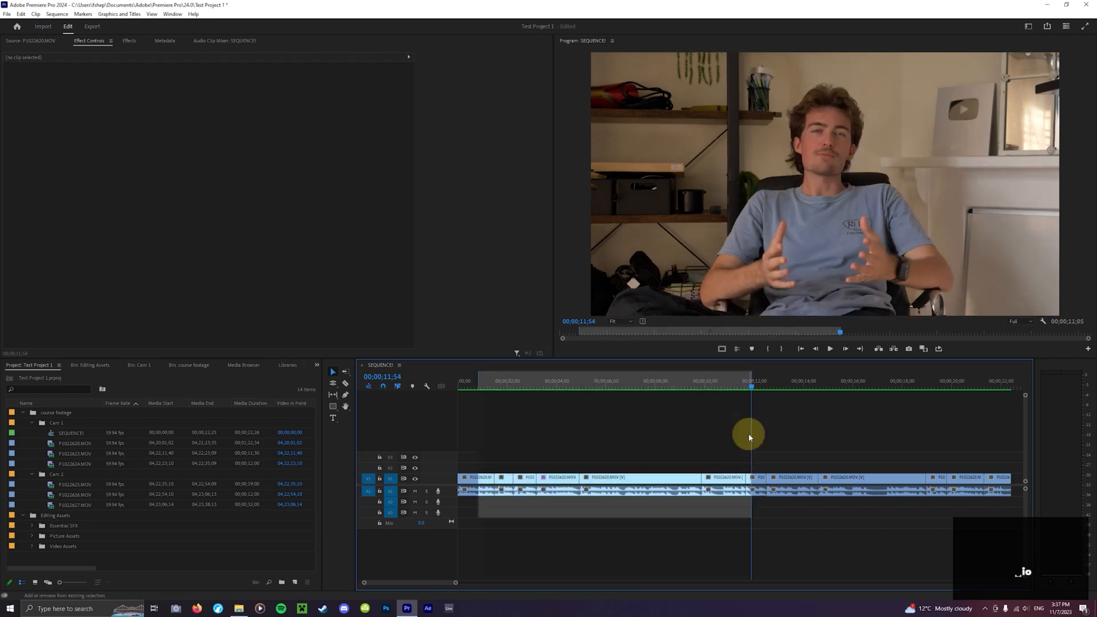
pyautogui.hotkey('ctrl', 'shift', 'x')
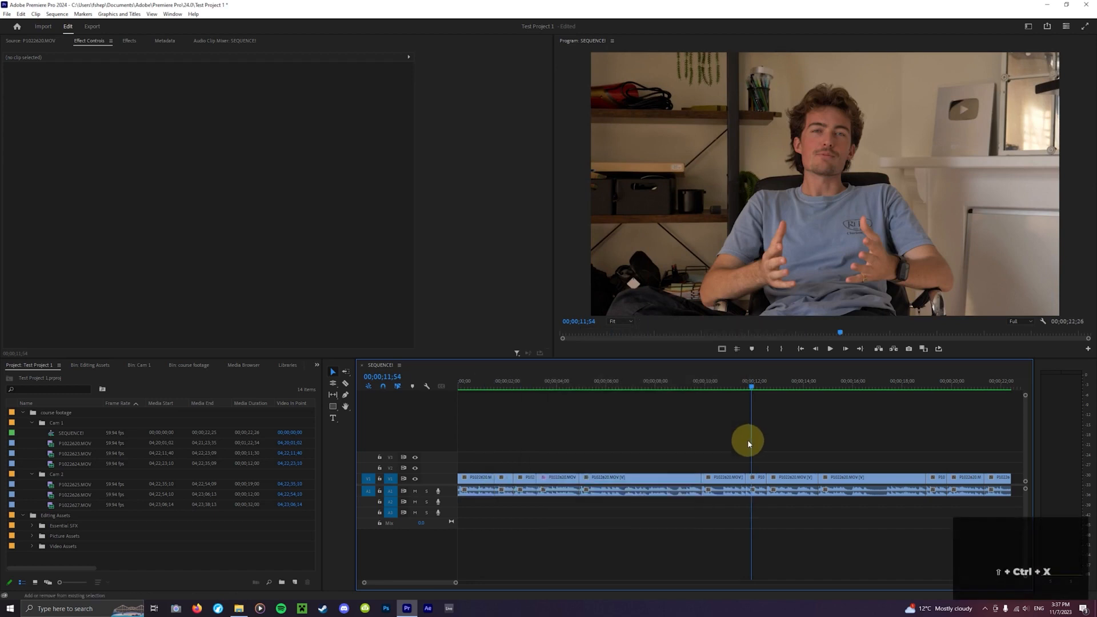
# - Select the clip around 8 seconds and mark in and out points around it
pyautogui.moveTo(666, 387); pyautogui.dragTo(665, 388)
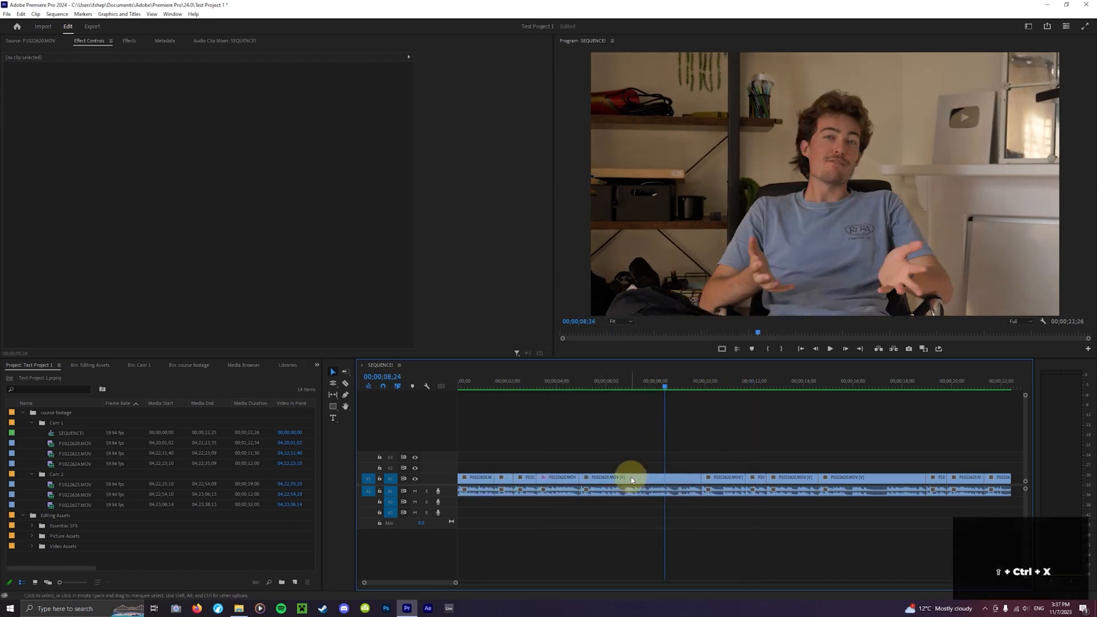
pyautogui.click(644, 493)
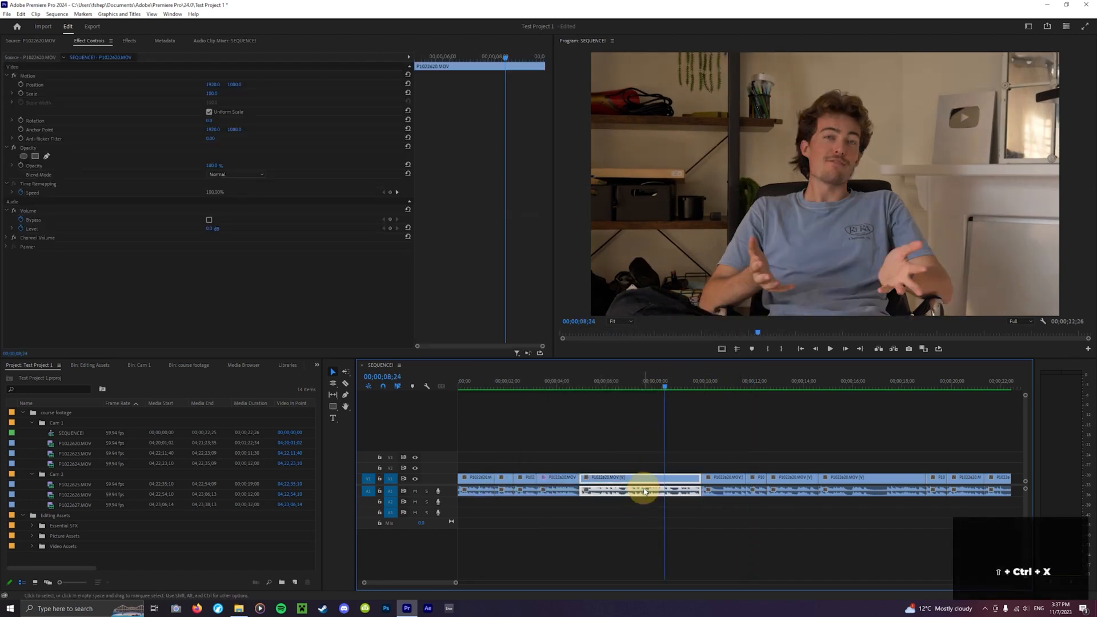
pyautogui.click(627, 465)
pyautogui.click(632, 478)
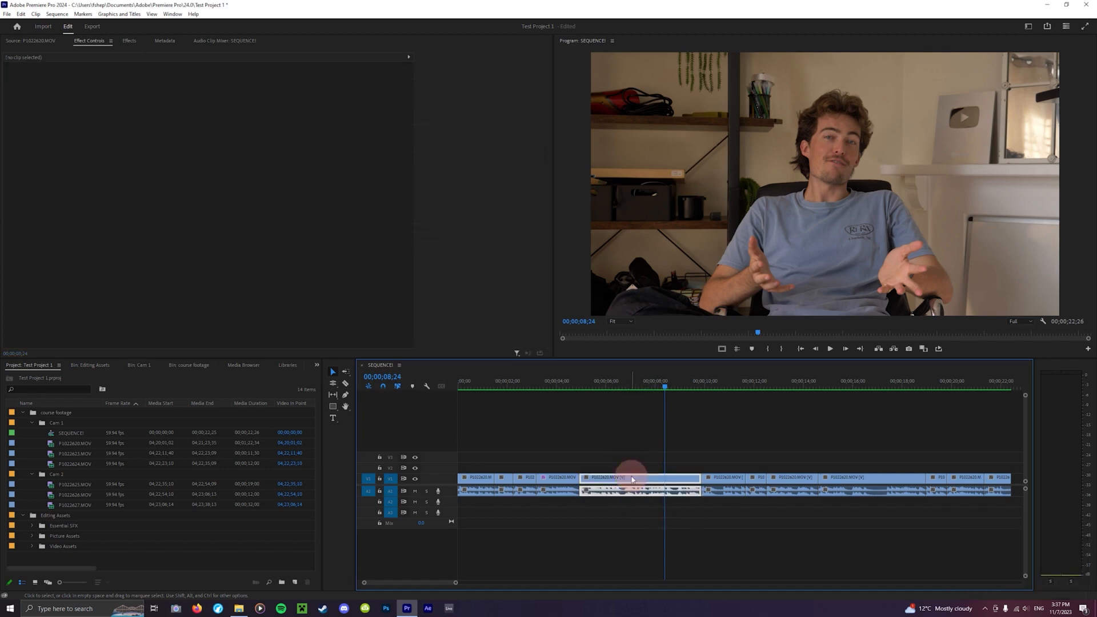
pyautogui.click(637, 386)
pyautogui.press('x')
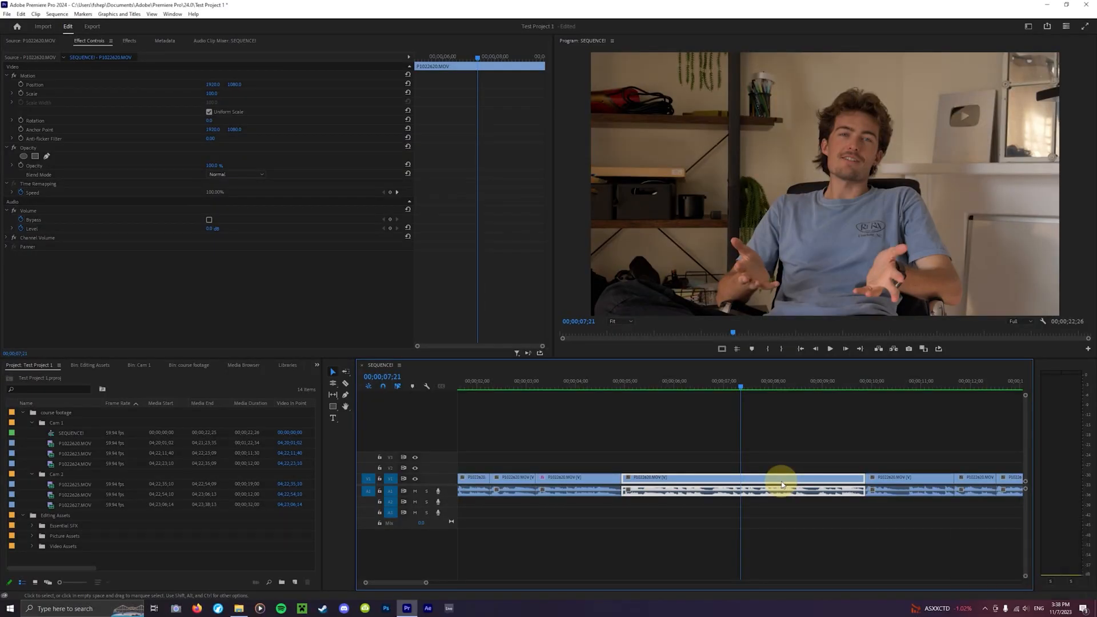
# - Play the marked section, zoom the timeline out, and return the playhead to the start
pyautogui.press('space')
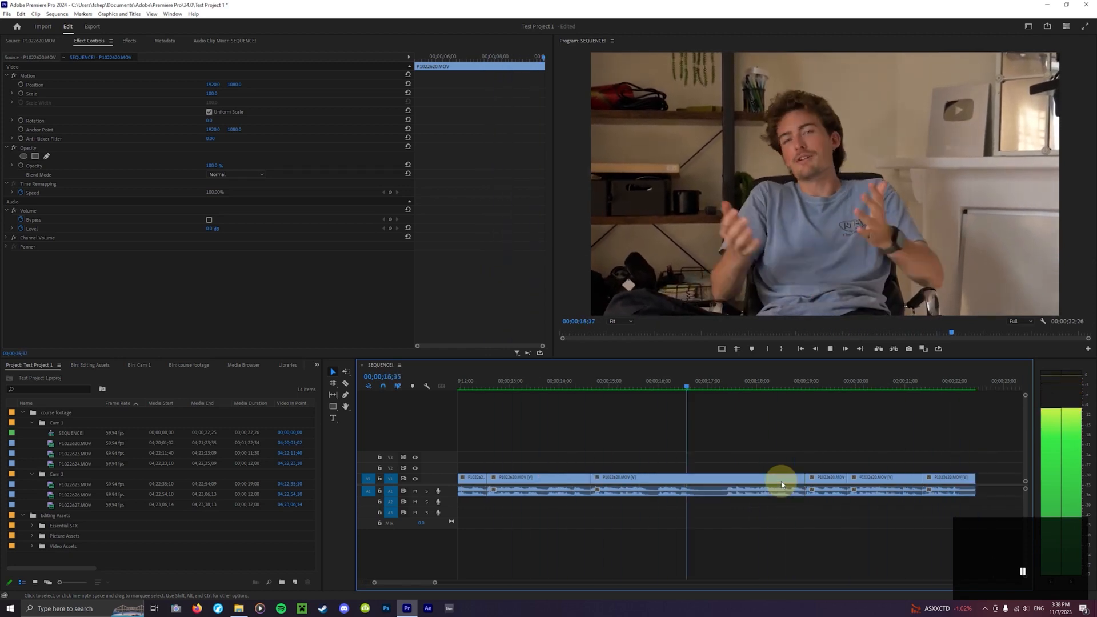
pyautogui.press('space')
pyautogui.press('-')
pyautogui.press('-')
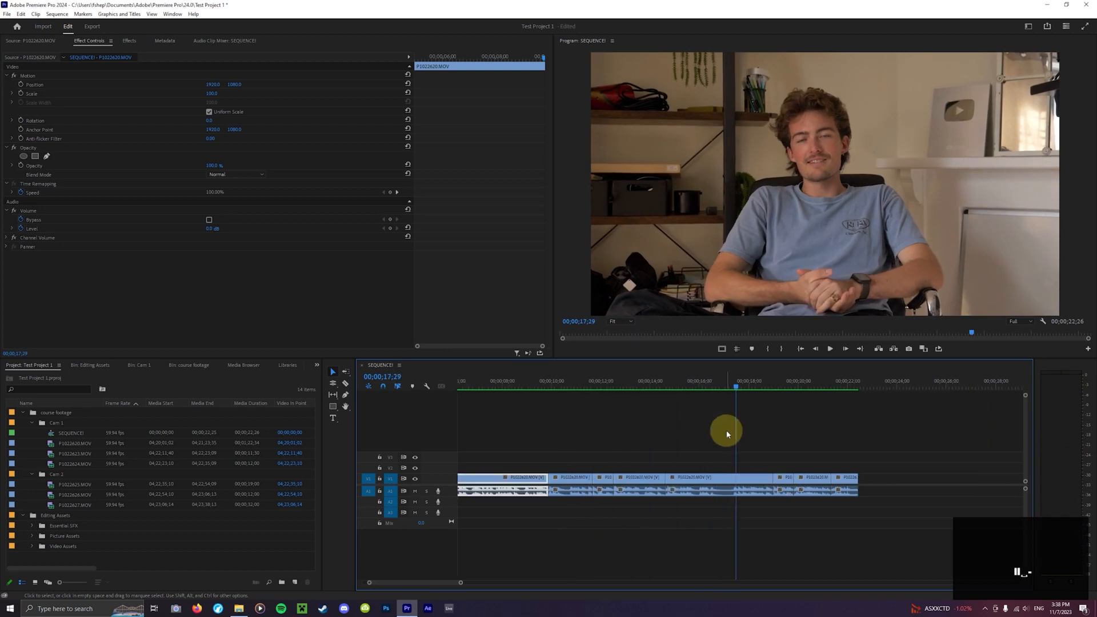
pyautogui.moveTo(514, 384); pyautogui.dragTo(416, 490)
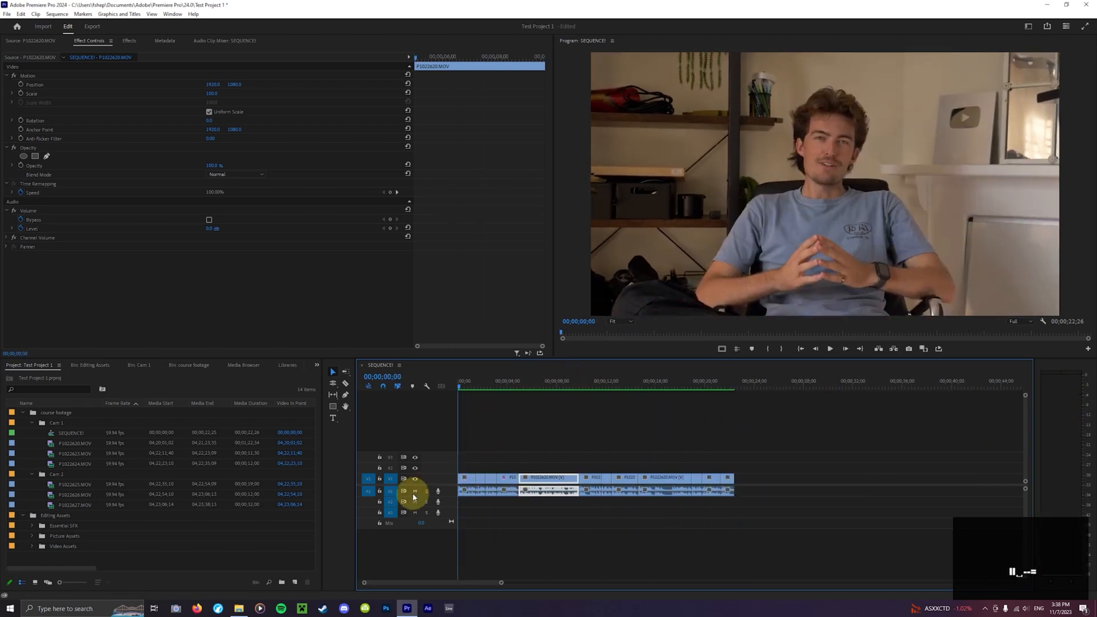
# - Play the sequence from the start and speed up playback with repeated fast-forward
pyautogui.press('=')
pyautogui.press('space')
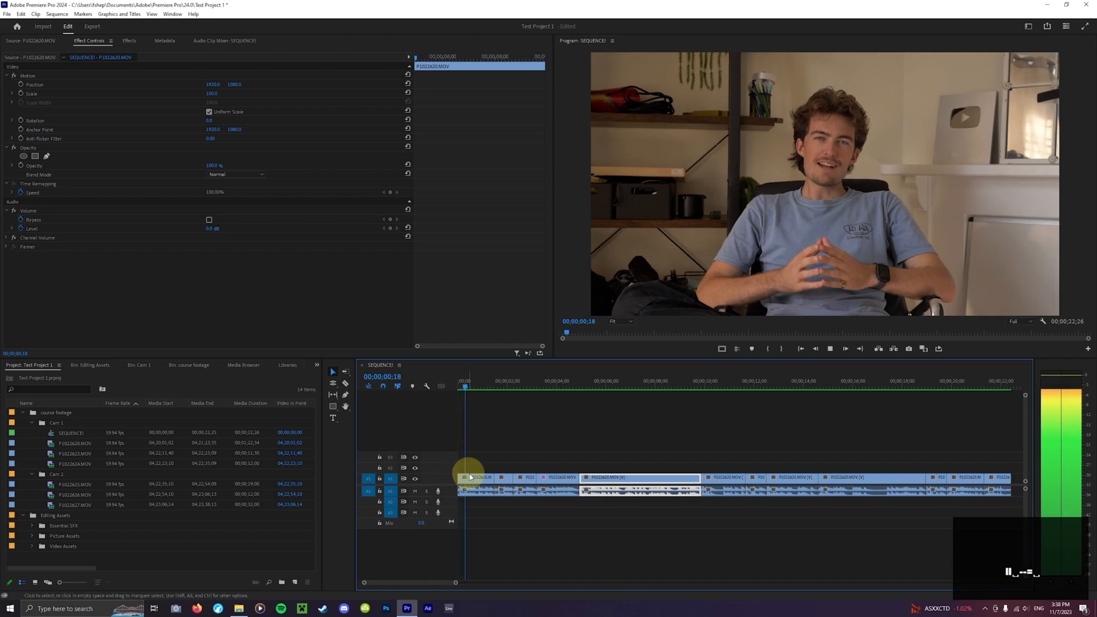
pyautogui.press('l')
pyautogui.press('l')
pyautogui.press('l')
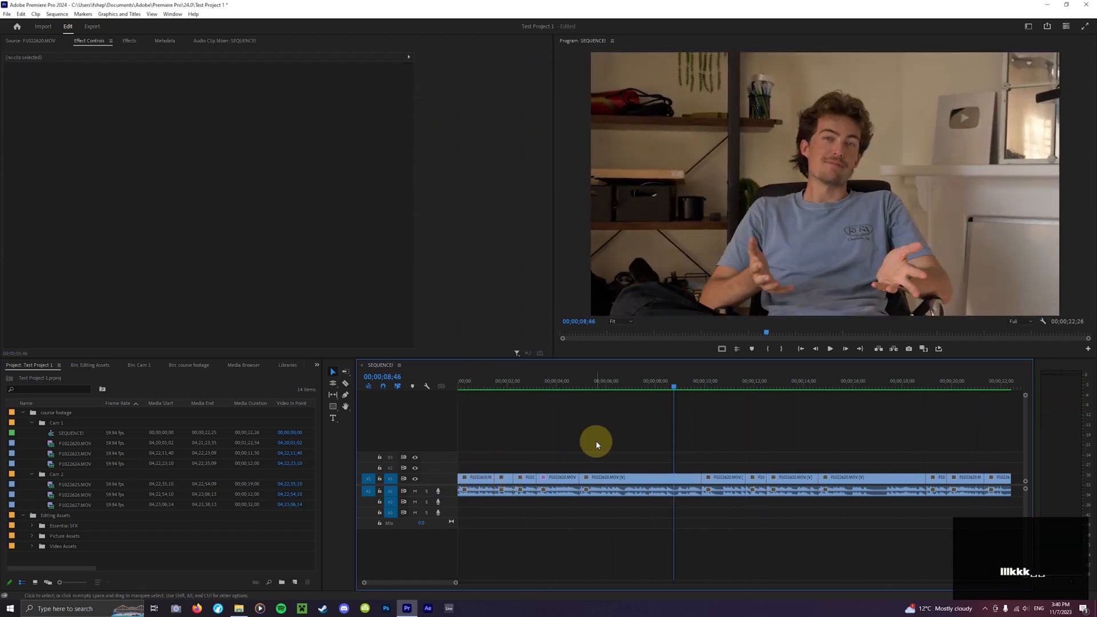
pyautogui.press('l')
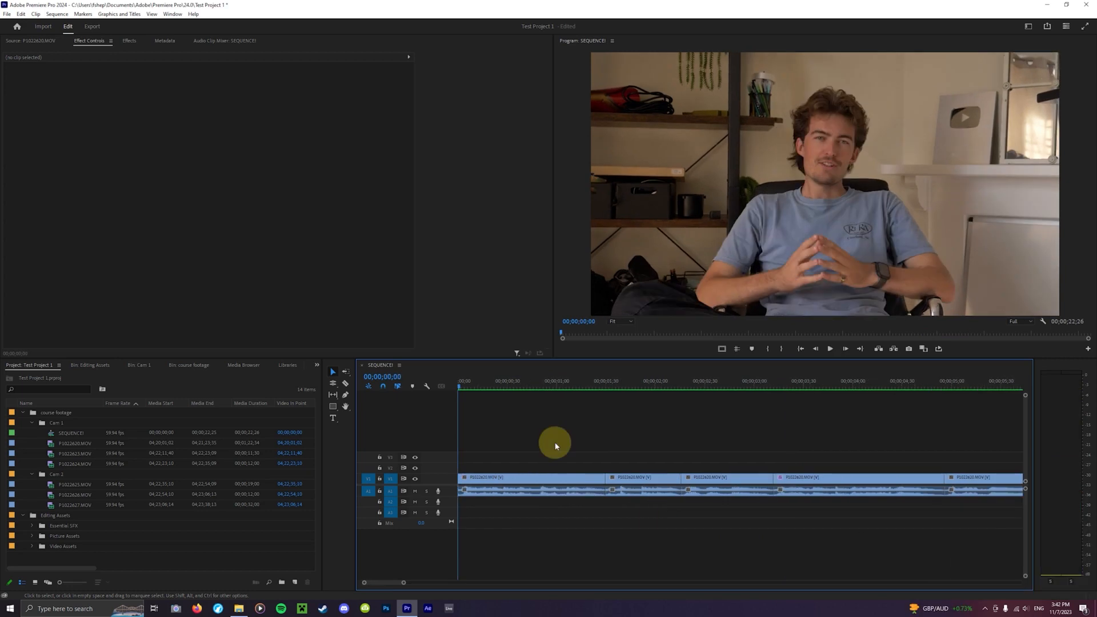
# - Zoom the timeline in and out repeatedly using the zoom shortcuts
pyautogui.press('=')
pyautogui.press('=')
pyautogui.press('=')
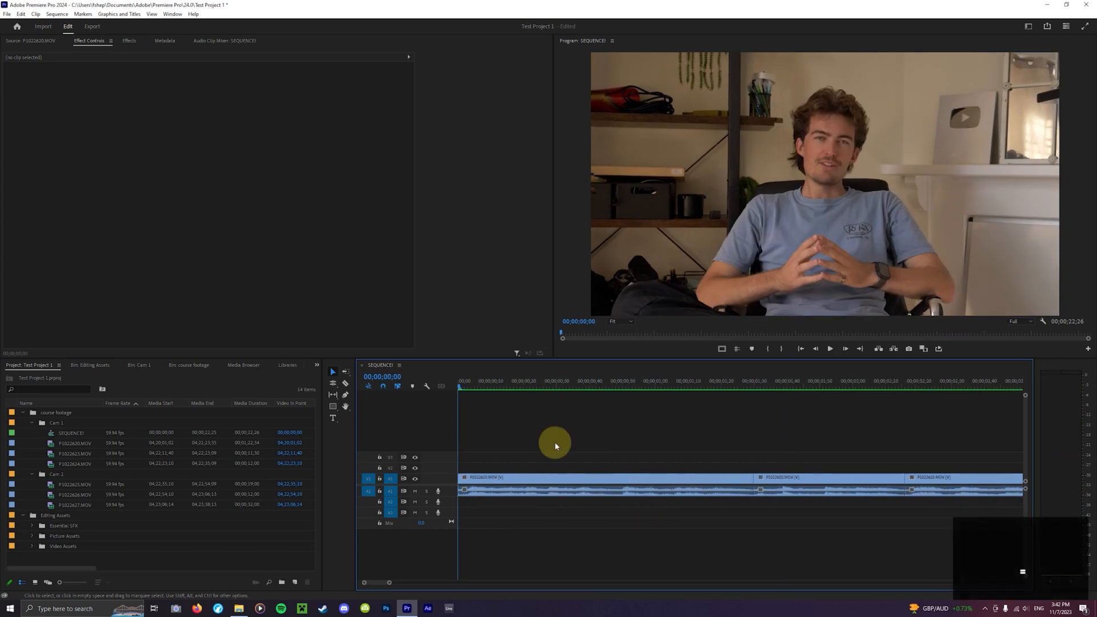
pyautogui.press('-')
pyautogui.press('-')
pyautogui.press('-')
pyautogui.press('-')
pyautogui.press('-')
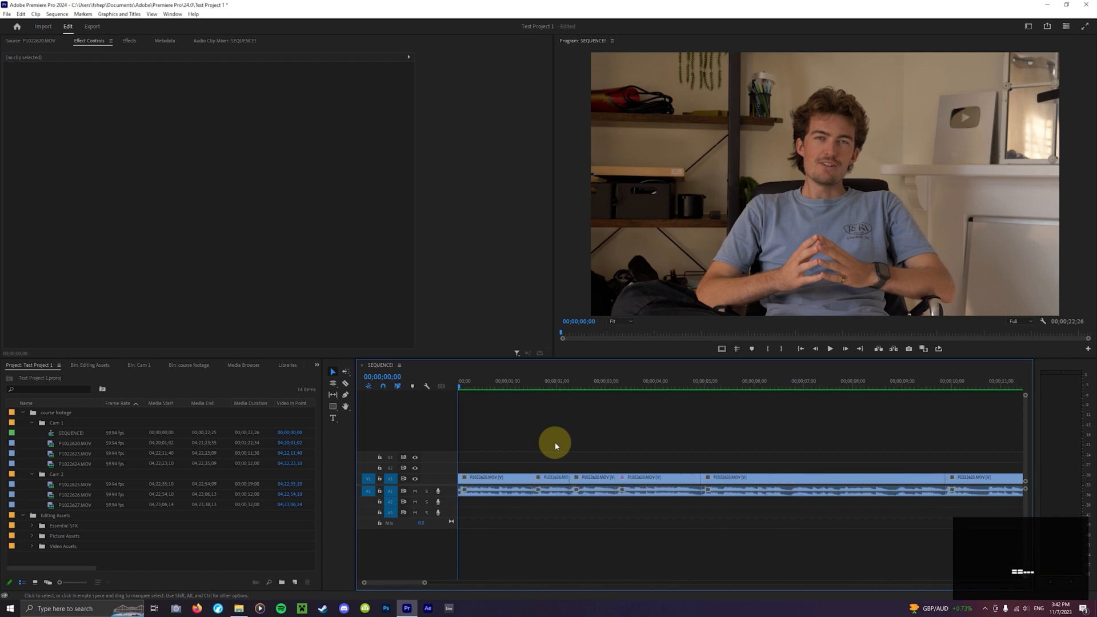
pyautogui.press('=')
pyautogui.press('=')
pyautogui.press('=')
pyautogui.press('=')
pyautogui.press('=')
pyautogui.press('=')
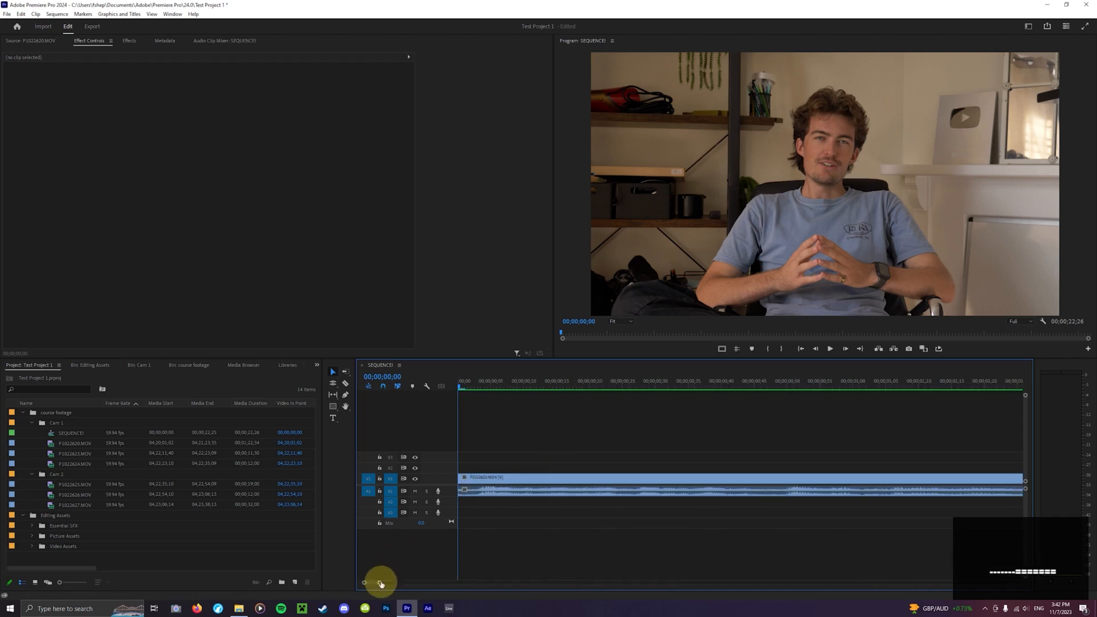
# - Place the playhead at about 00;00;01;29, zoom in around it, then fit the whole sequence to the timeline
pyautogui.moveTo(381, 583); pyautogui.dragTo(515, 588)
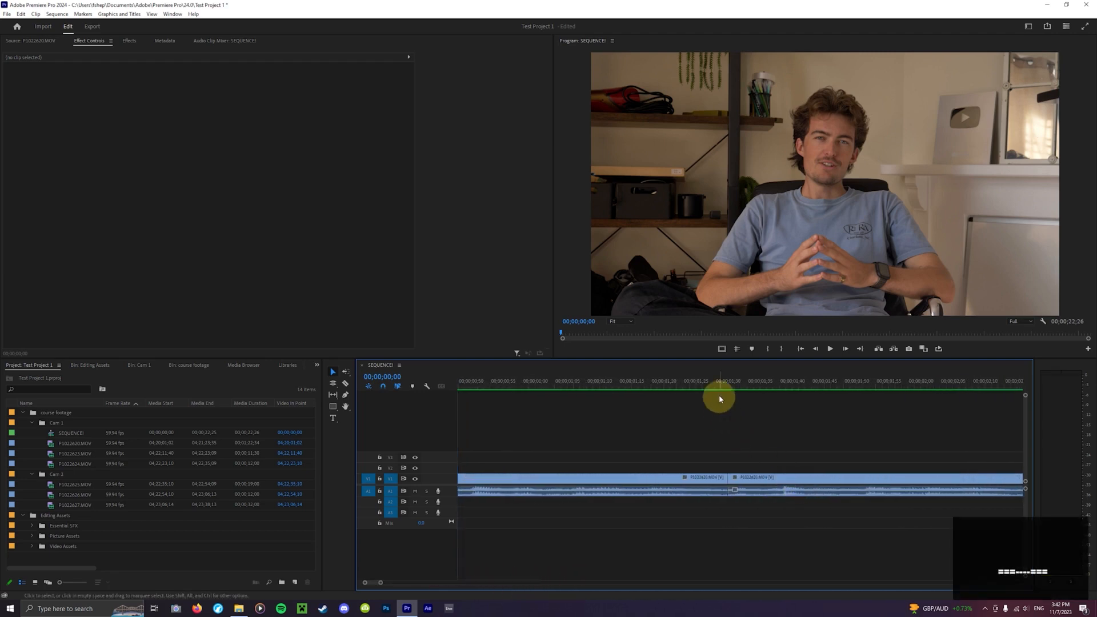
pyautogui.click(719, 399)
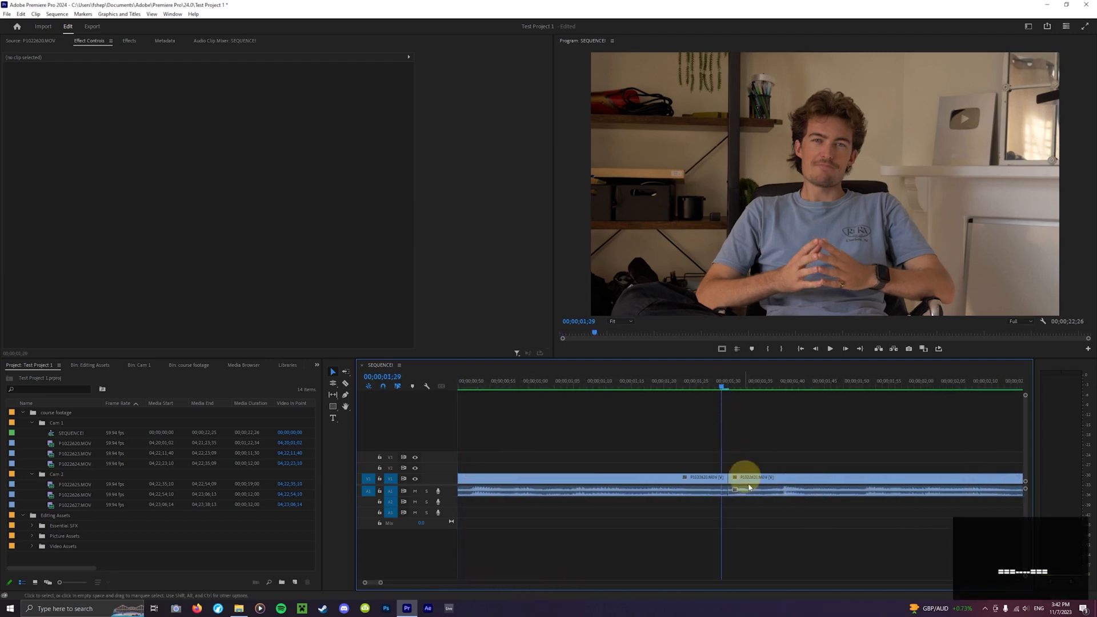
pyautogui.scroll(-2, 719, 488)
pyautogui.press('=')
pyautogui.press('=')
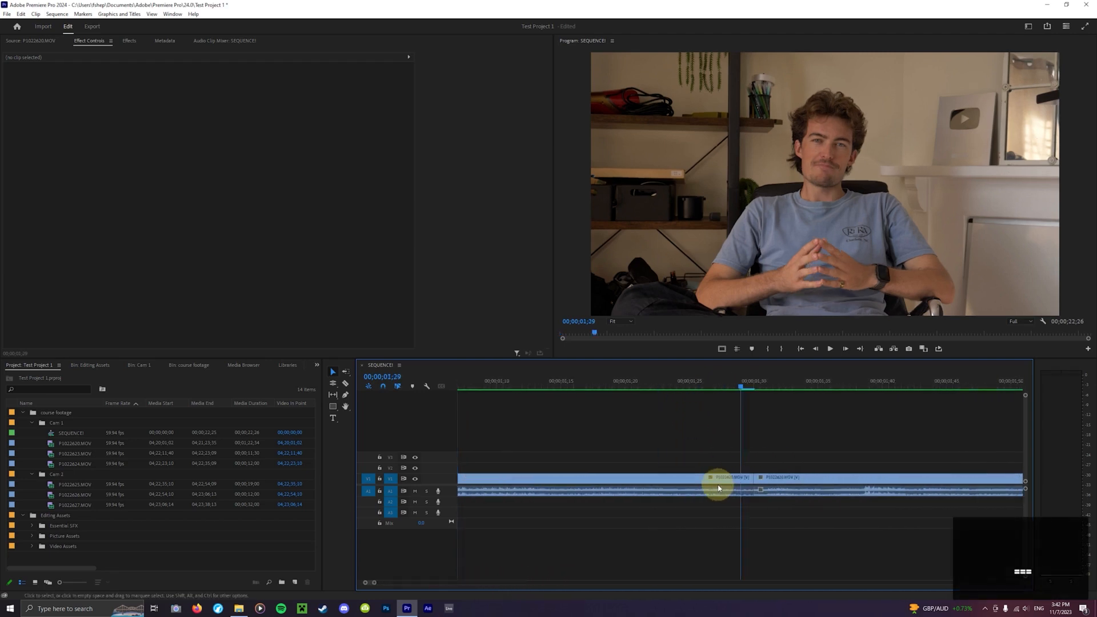
pyautogui.scroll(-1, 719, 489)
pyautogui.scroll(-1, 736, 505)
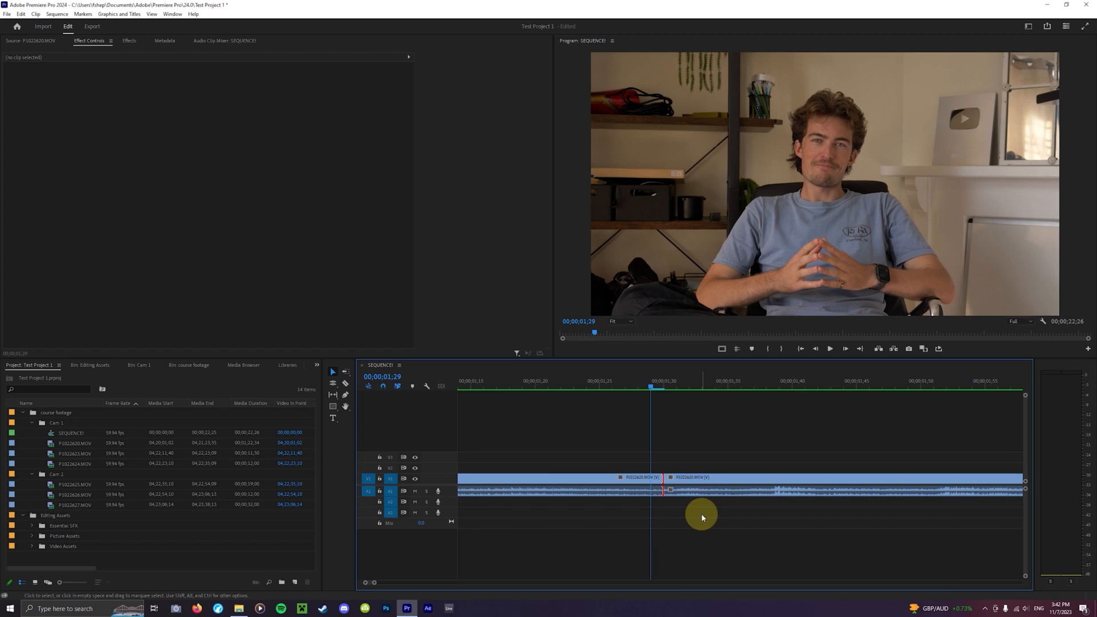
pyautogui.press('\\')
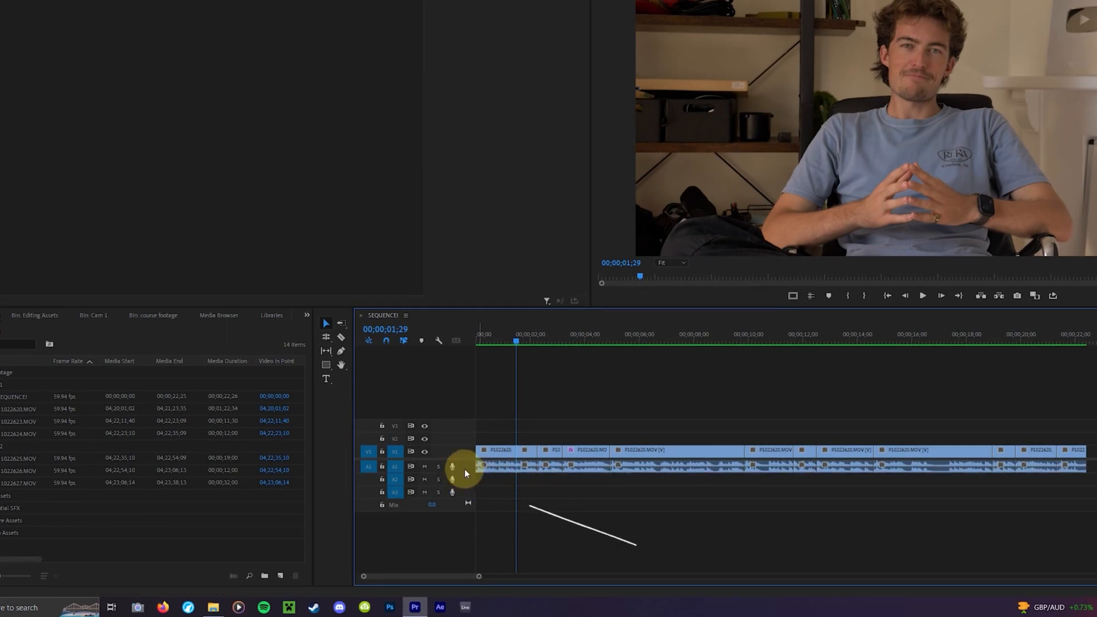
# - Enlarge the A1 audio track's height and shrink it back
pyautogui.moveTo(468, 472); pyautogui.dragTo(468, 471)
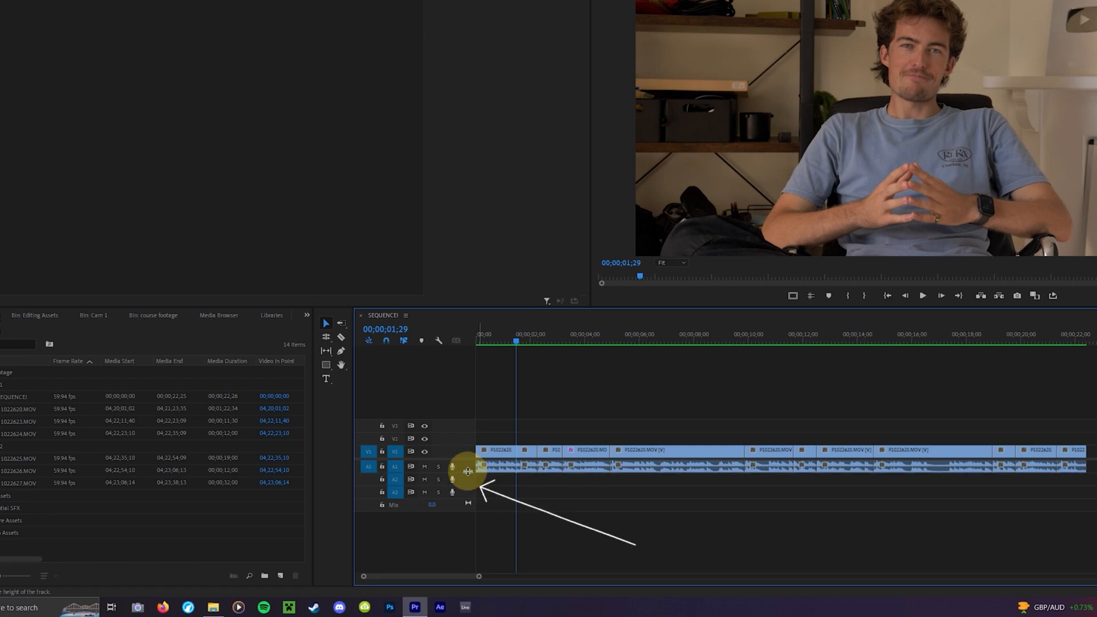
pyautogui.moveTo(467, 472); pyautogui.dragTo(473, 540)
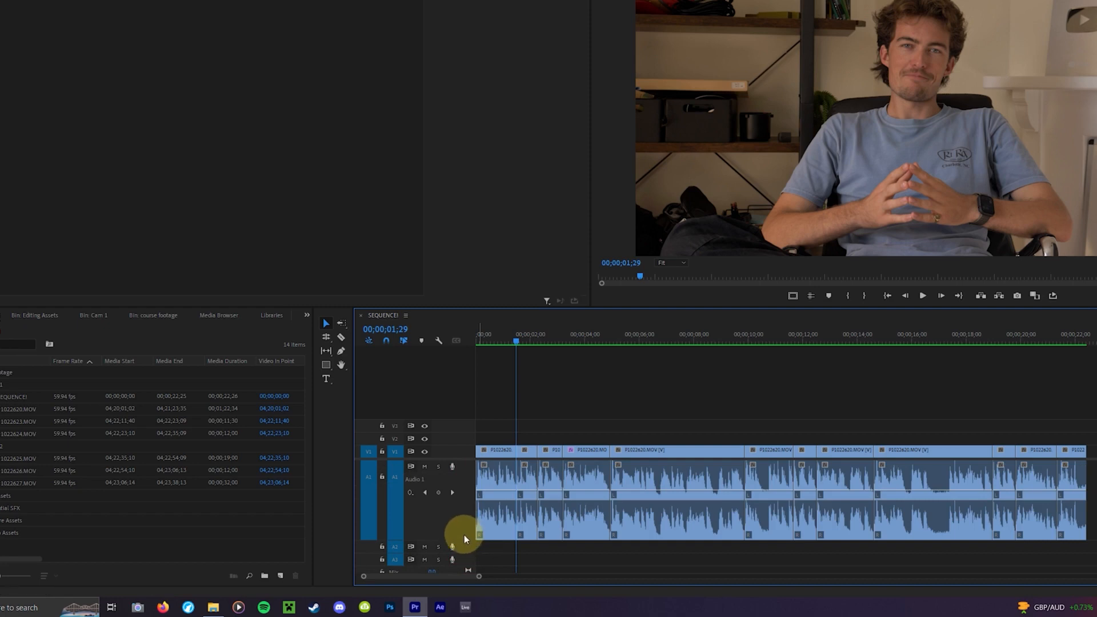
pyautogui.moveTo(464, 540); pyautogui.dragTo(462, 474)
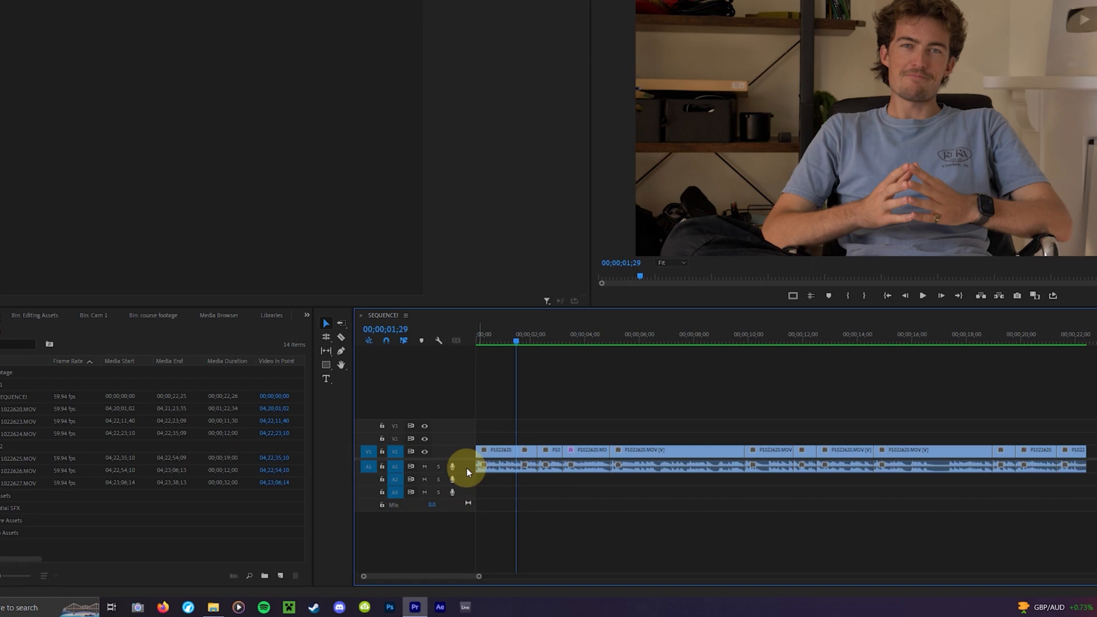
# - Expand the A1 audio track and V1 video track to show waveforms and thumbnails
pyautogui.doubleClick(466, 468)
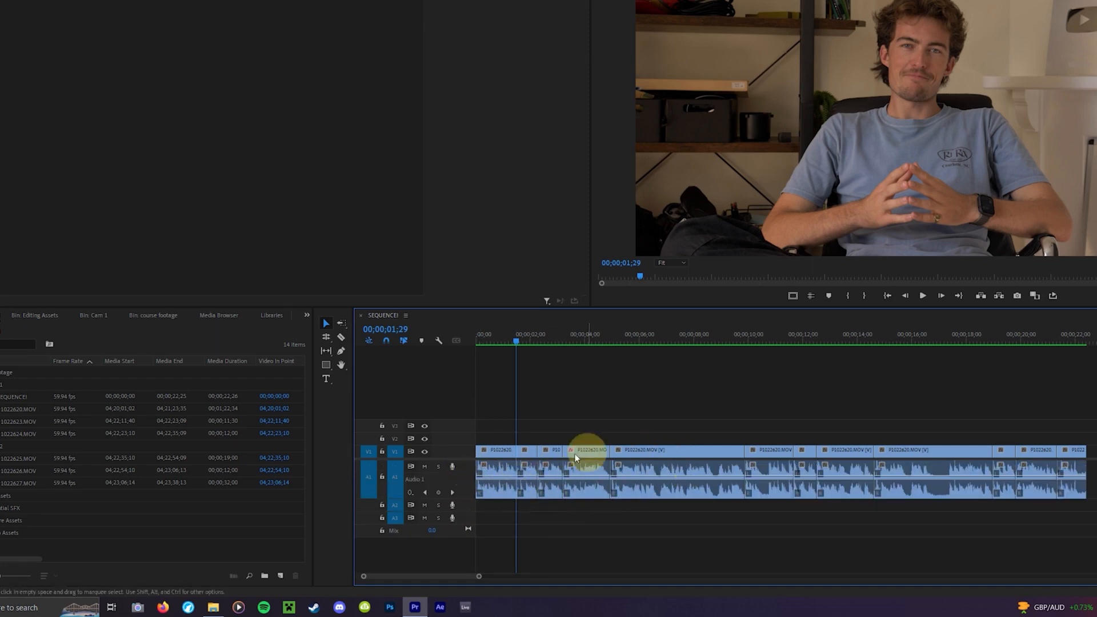
pyautogui.doubleClick(458, 453)
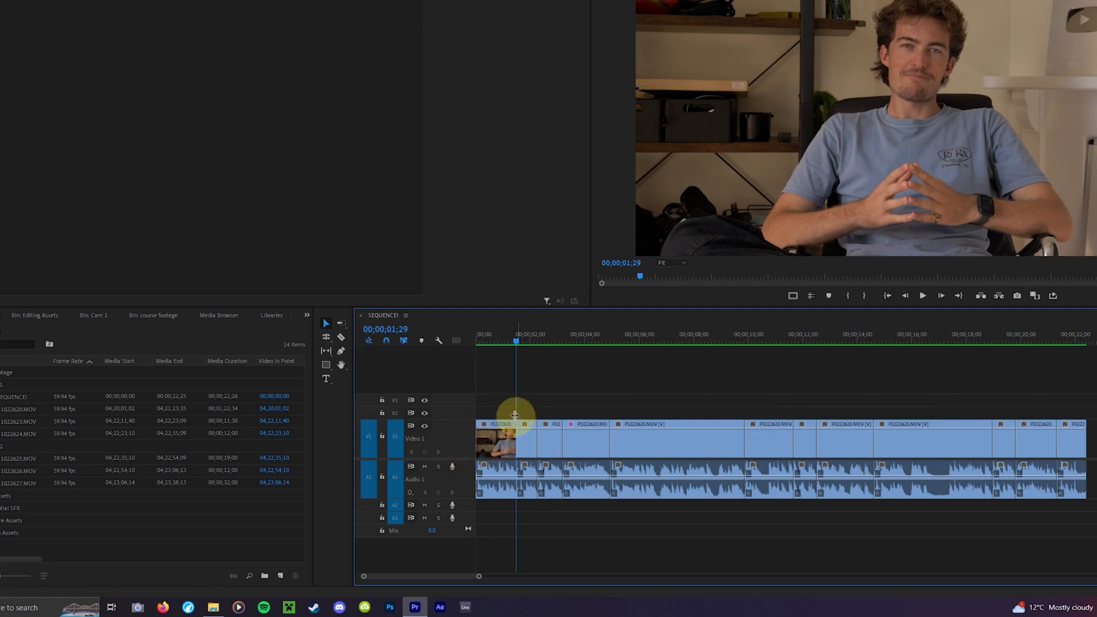
# - Select the clips on the V1 track one at a time from start to end
pyautogui.click(548, 440)
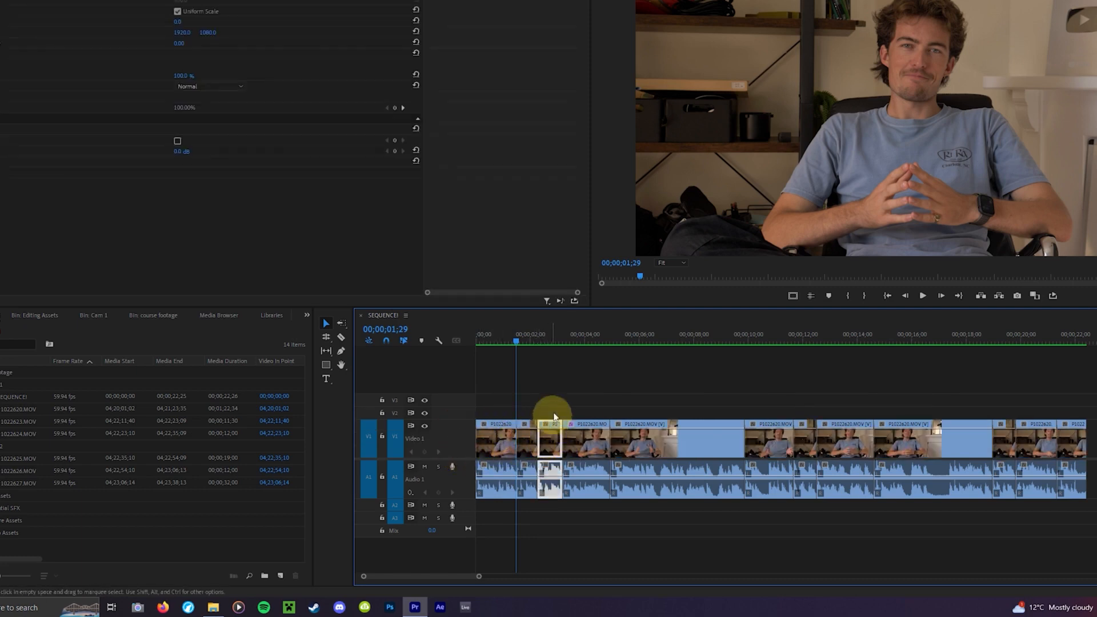
pyautogui.click(596, 445)
pyautogui.click(652, 445)
pyautogui.click(771, 446)
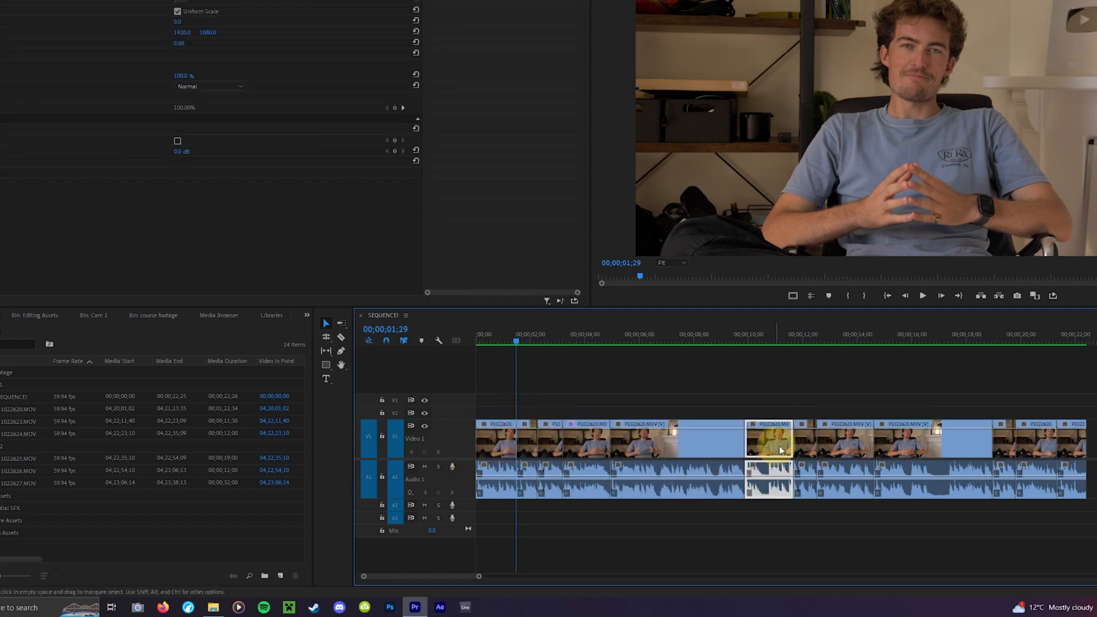
pyautogui.click(823, 445)
pyautogui.click(903, 446)
pyautogui.click(1005, 442)
pyautogui.click(1070, 442)
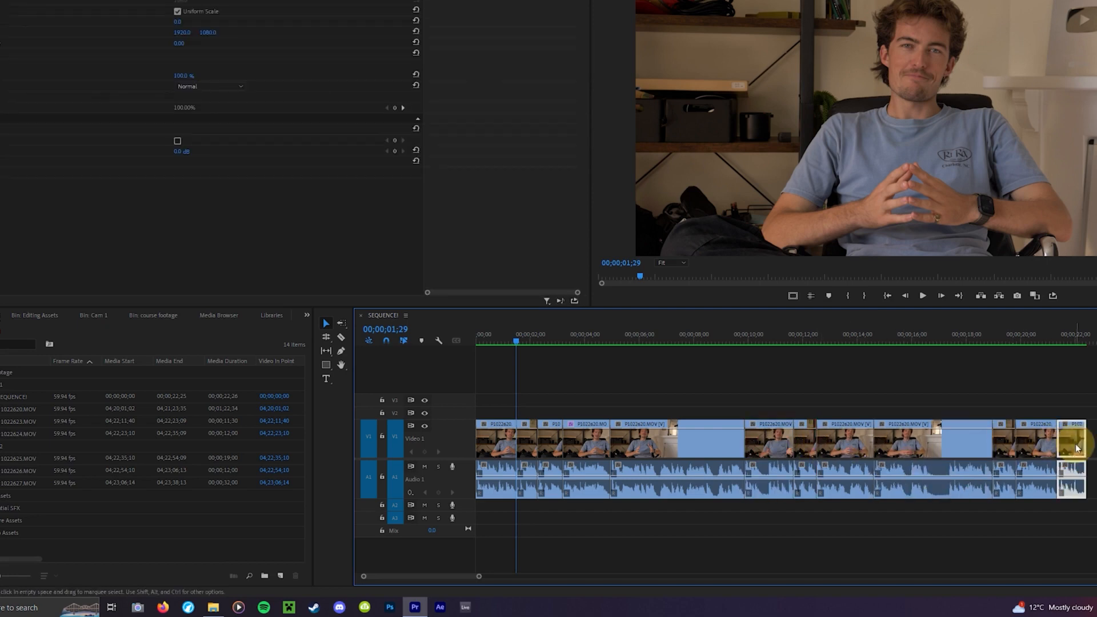
# - Move the playhead to about 00;00;02;11, then drag a clip slightly and undo the drag
pyautogui.moveTo(559, 348); pyautogui.dragTo(535, 379)
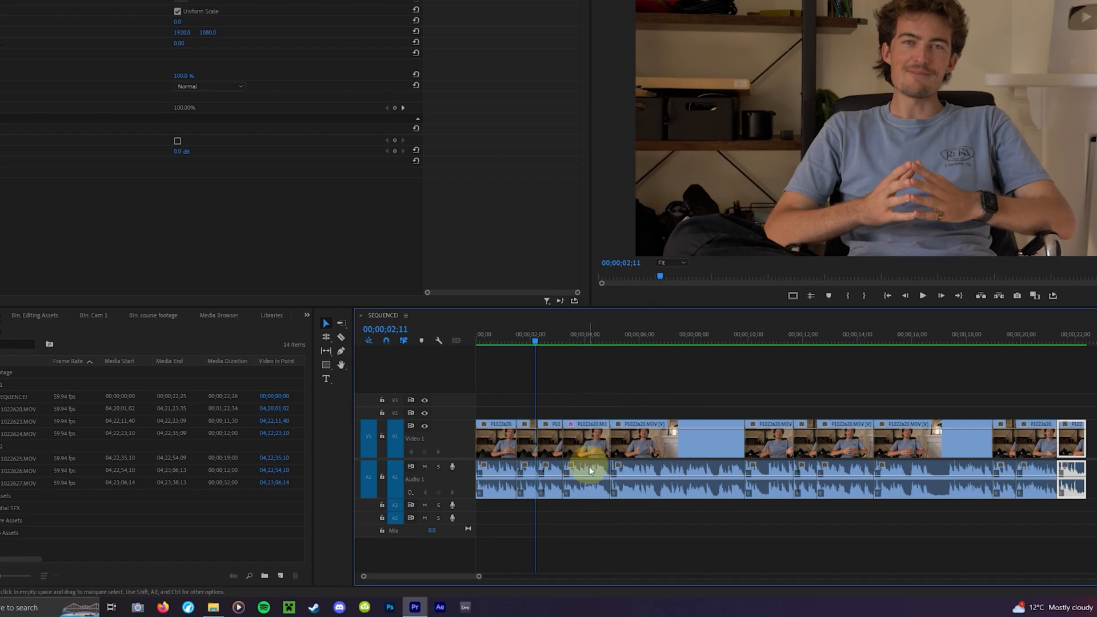
pyautogui.moveTo(588, 476)
pyautogui.mouseDown()
pyautogui.moveTo(603, 484)
pyautogui.moveTo(598, 469)
pyautogui.mouseUp()
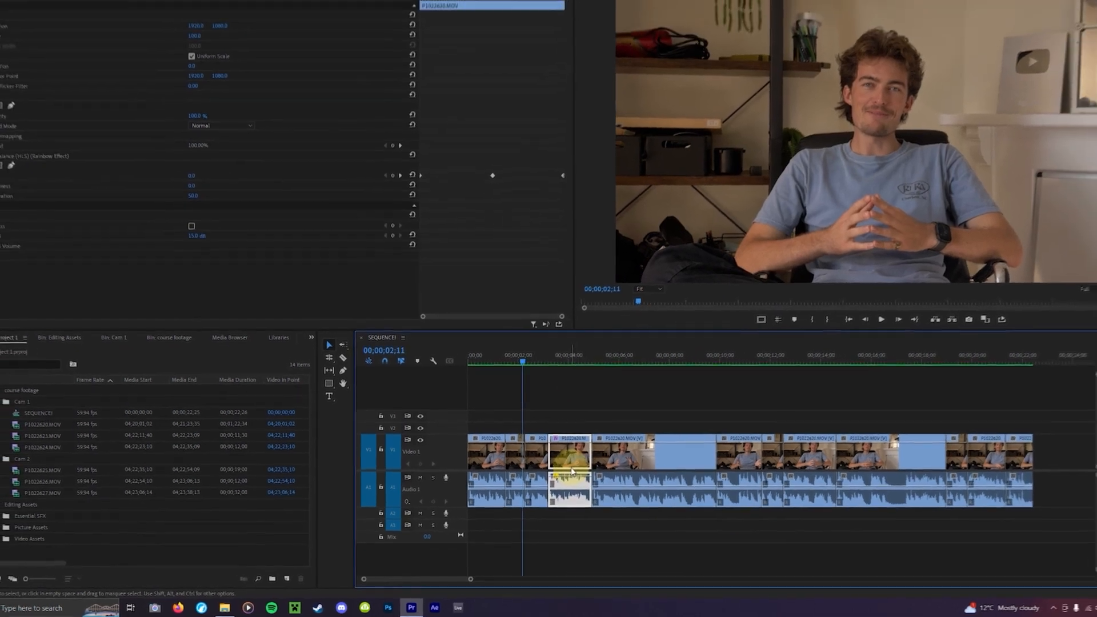
pyautogui.hotkey('ctrl', 'z')
# - Deselect the clips and collapse the V1 and A1 tracks back to their default height
pyautogui.click(519, 520)
pyautogui.doubleClick(449, 491)
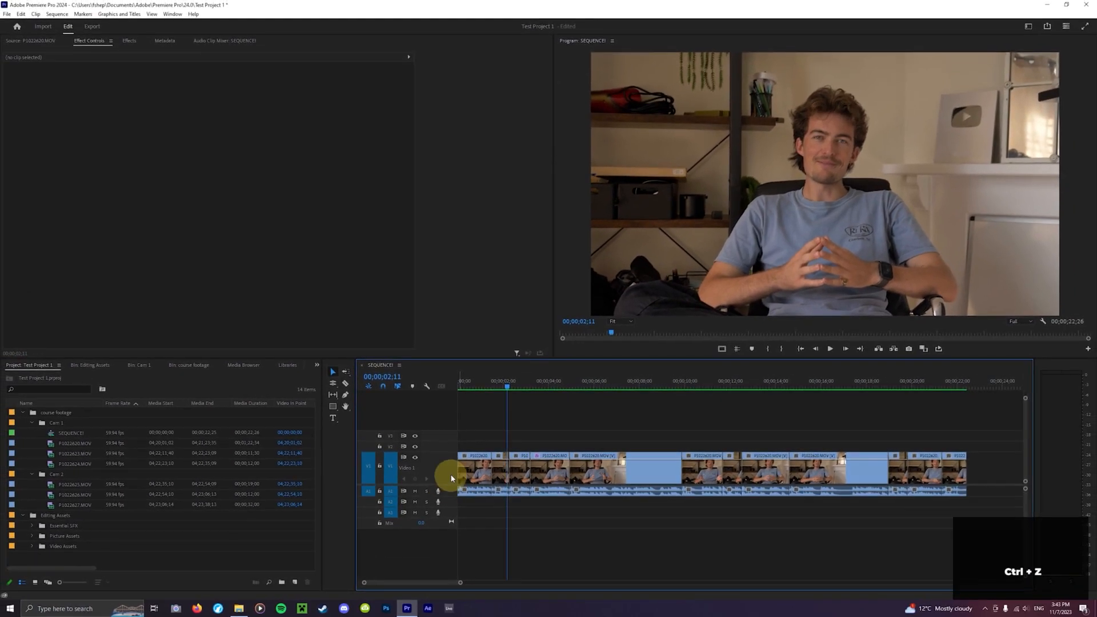
pyautogui.doubleClick(457, 467)
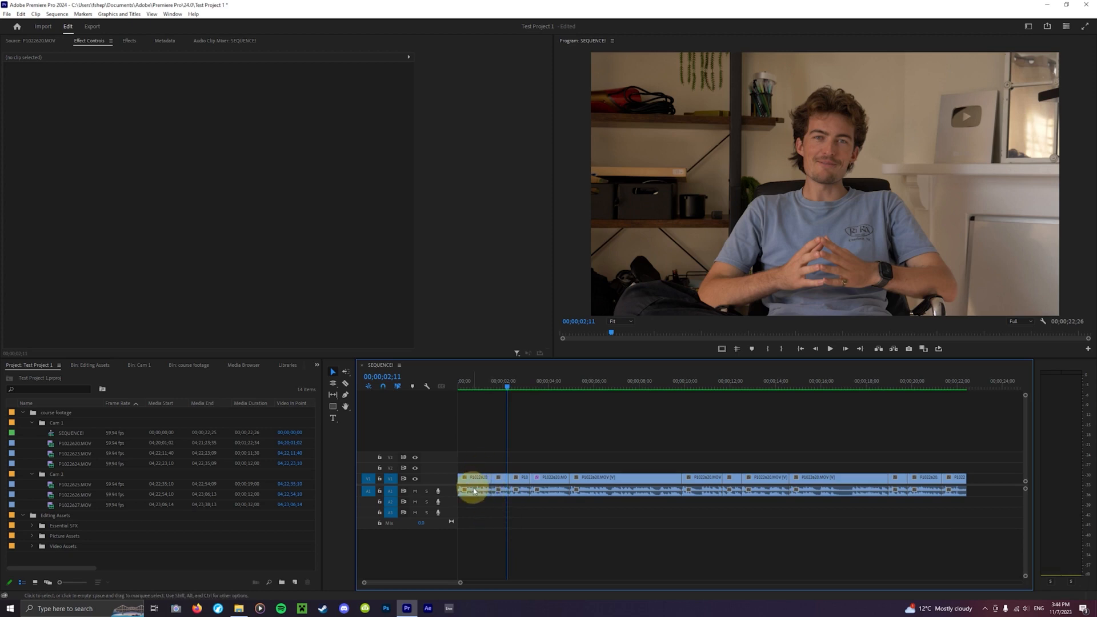
# - Select the first clip and enlarge the video track heights with the zoom-track shortcut
pyautogui.click(486, 485)
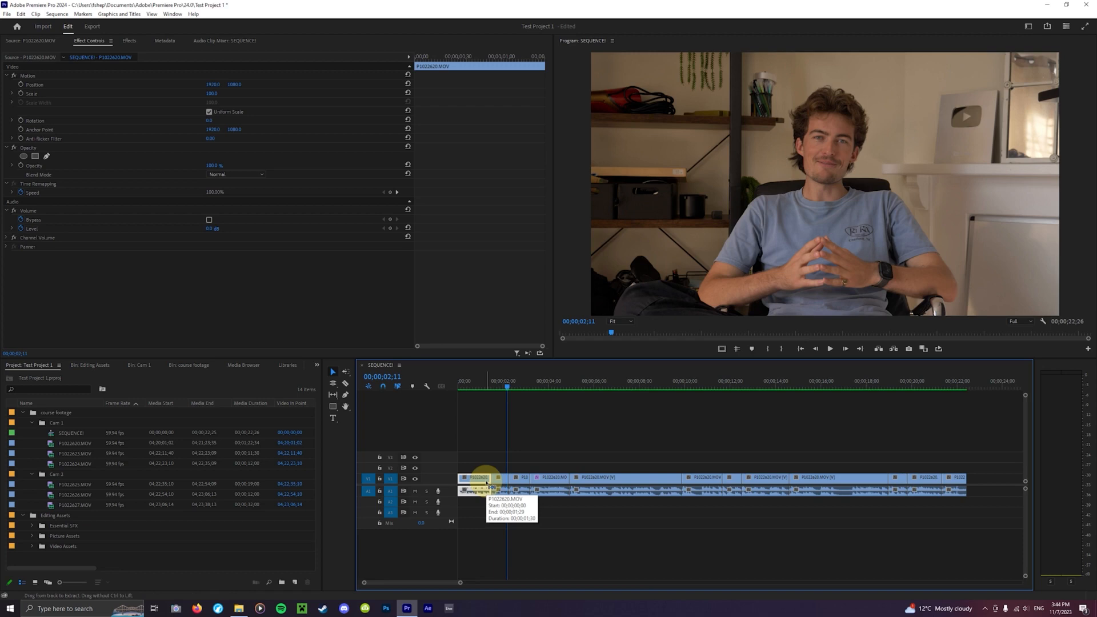
pyautogui.hotkey('ctrl', '=')
pyautogui.hotkey('ctrl', '=')
pyautogui.hotkey('ctrl', '=')
pyautogui.hotkey('ctrl', '=')
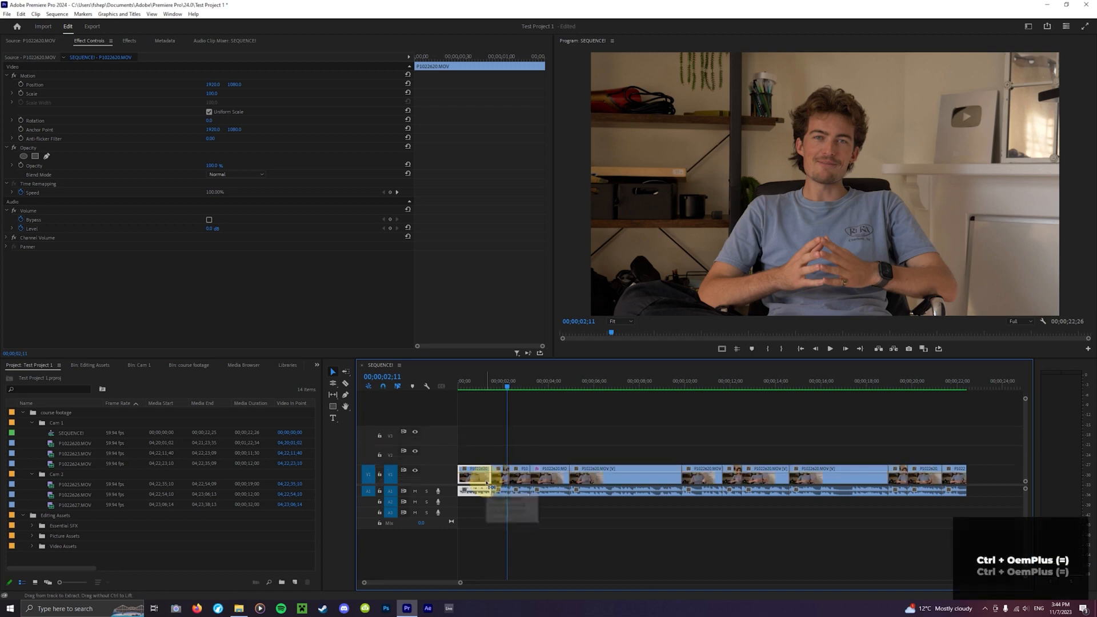
pyautogui.hotkey('ctrl', '=')
pyautogui.hotkey('ctrl', '=')
pyautogui.hotkey('ctrl', '=')
pyautogui.hotkey('ctrl', '=')
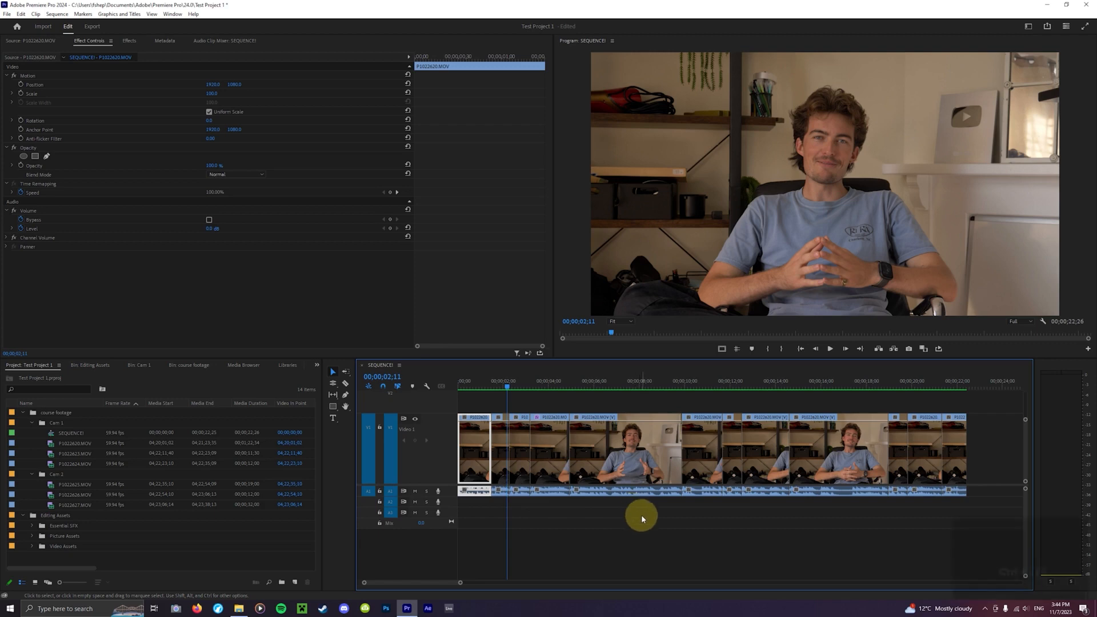
# - Shrink the video track heights back to their default size
pyautogui.hotkey('ctrl', '-')
pyautogui.hotkey('ctrl', '-')
pyautogui.hotkey('ctrl', '-')
pyautogui.hotkey('ctrl', '-')
pyautogui.hotkey('ctrl', '-')
pyautogui.hotkey('ctrl', '-')
pyautogui.hotkey('ctrl', '-')
pyautogui.hotkey('ctrl', '-')
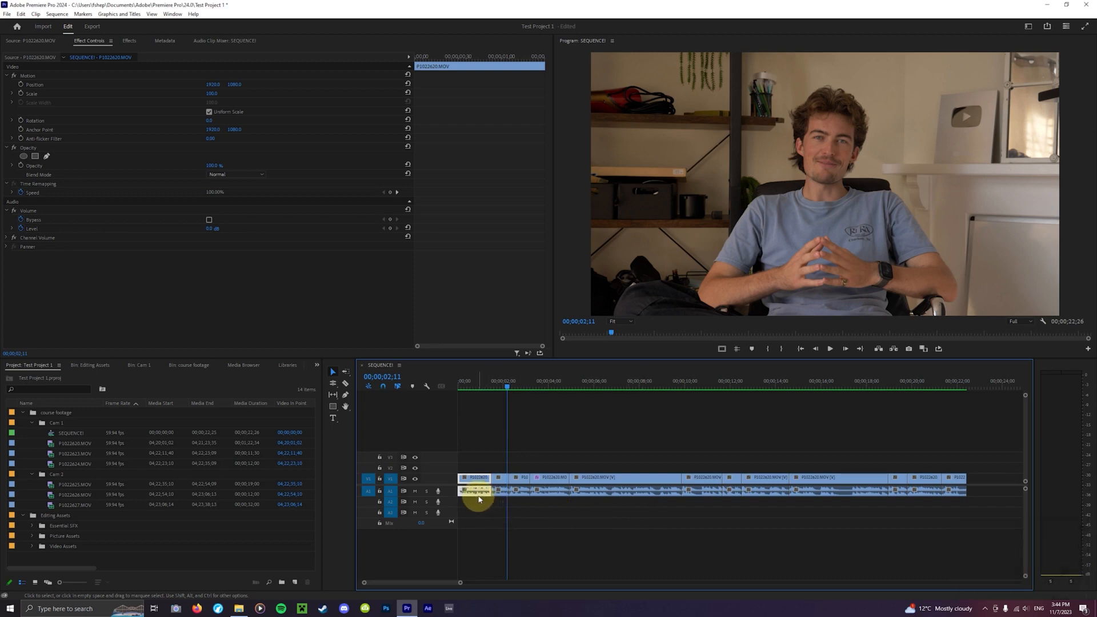
# - Enlarge the audio track heights with the audio track shortcut
pyautogui.hotkey('alt', '=')
pyautogui.hotkey('alt', '=')
pyautogui.hotkey('alt', '=')
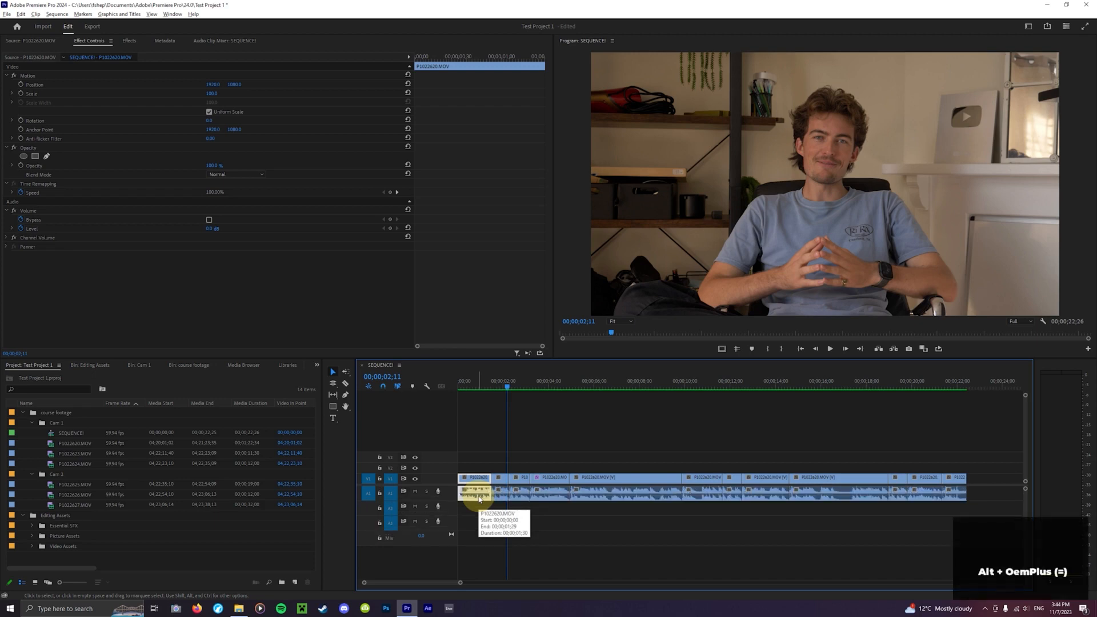
pyautogui.hotkey('alt', '=')
pyautogui.hotkey('alt', '=')
pyautogui.hotkey('alt', '=')
pyautogui.hotkey('alt', '=')
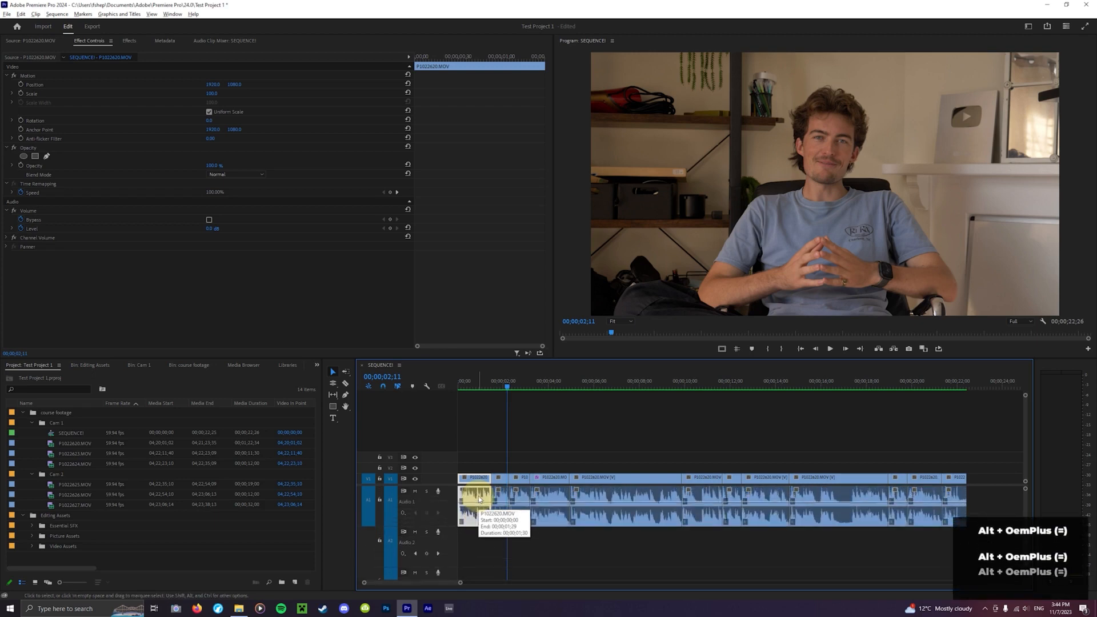
pyautogui.hotkey('alt', '=')
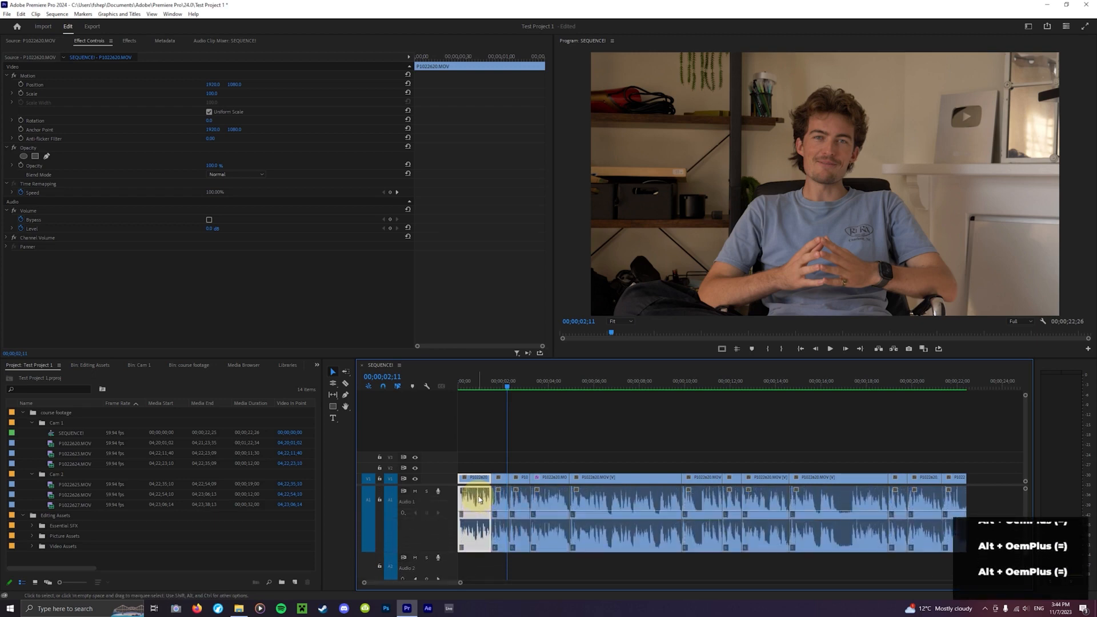
# - Deselect the clip and shrink the audio track heights back to default
pyautogui.click(591, 455)
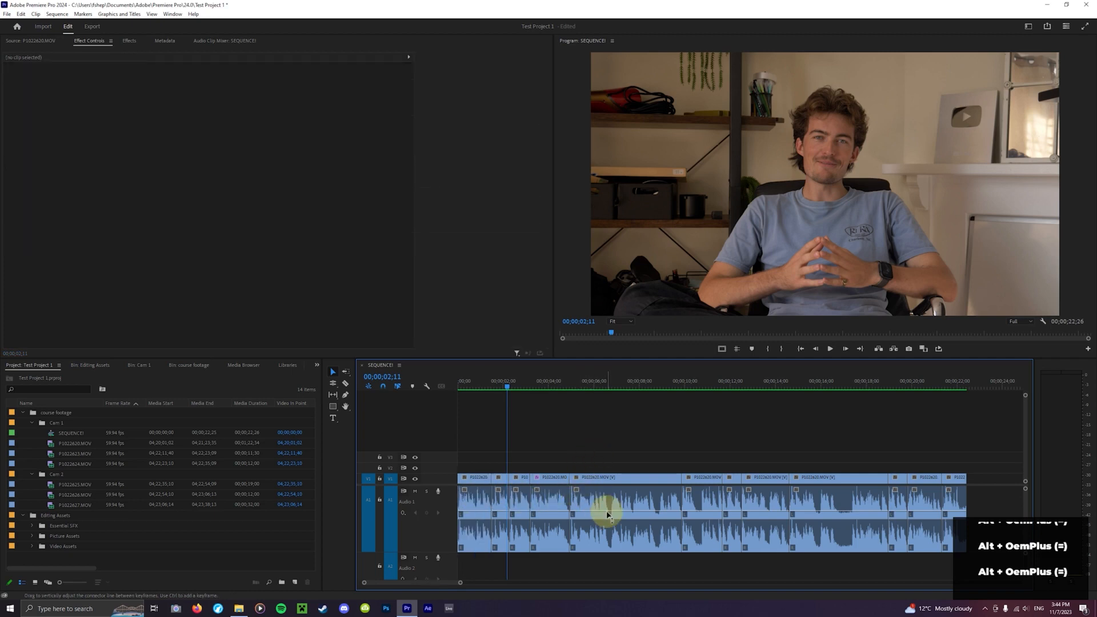
pyautogui.hotkey('alt', '-')
pyautogui.hotkey('alt', '-')
pyautogui.hotkey('alt', '-')
pyautogui.hotkey('alt', '-')
pyautogui.hotkey('alt', '-')
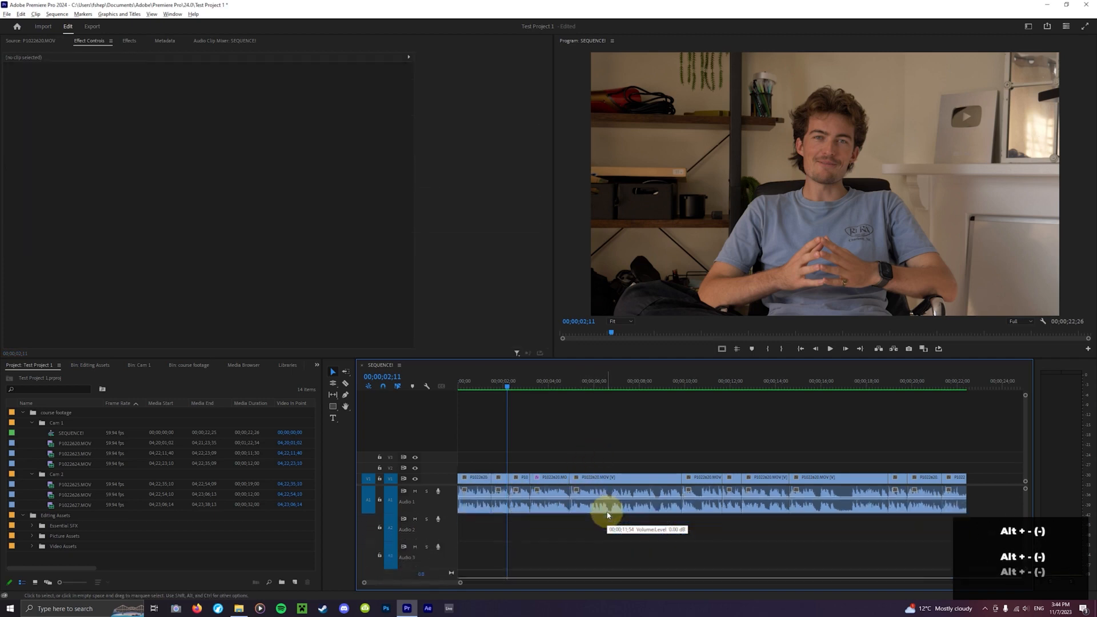
pyautogui.hotkey('alt', '-')
pyautogui.hotkey('alt', '-')
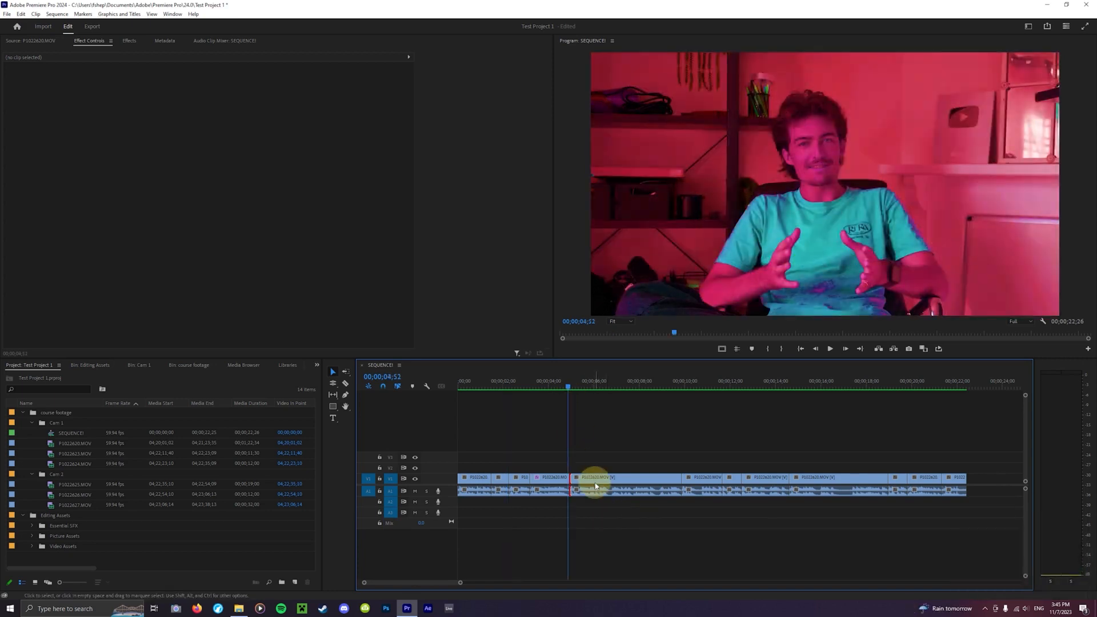
# - Select the third clip, toggle snapping, nudge the clip, and undo the last three actions
pyautogui.moveTo(595, 484); pyautogui.dragTo(599, 488)
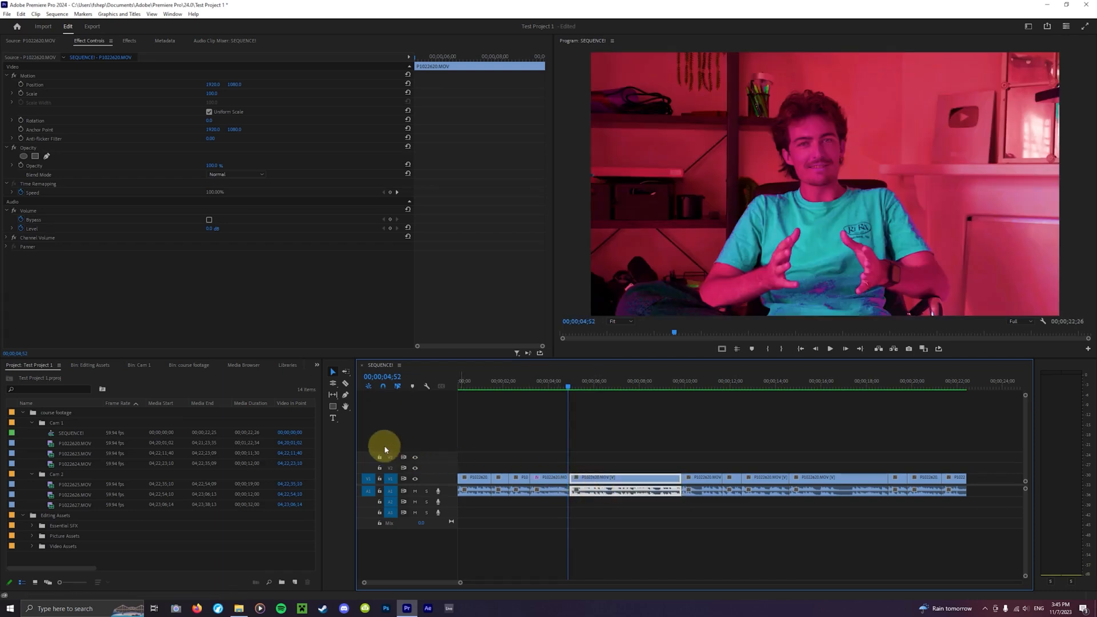
pyautogui.press('s')
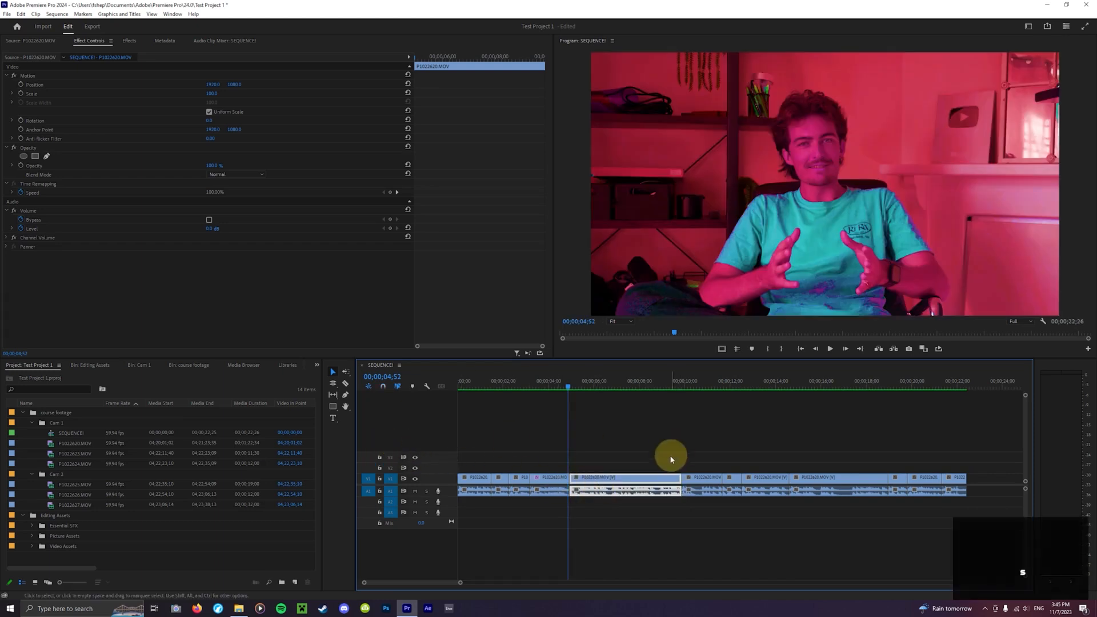
pyautogui.moveTo(602, 479)
pyautogui.mouseDown()
pyautogui.moveTo(614, 482)
pyautogui.moveTo(602, 481)
pyautogui.mouseUp()
pyautogui.hotkey('ctrl', 'z')
pyautogui.hotkey('ctrl', 'z')
pyautogui.hotkey('ctrl', 'z')
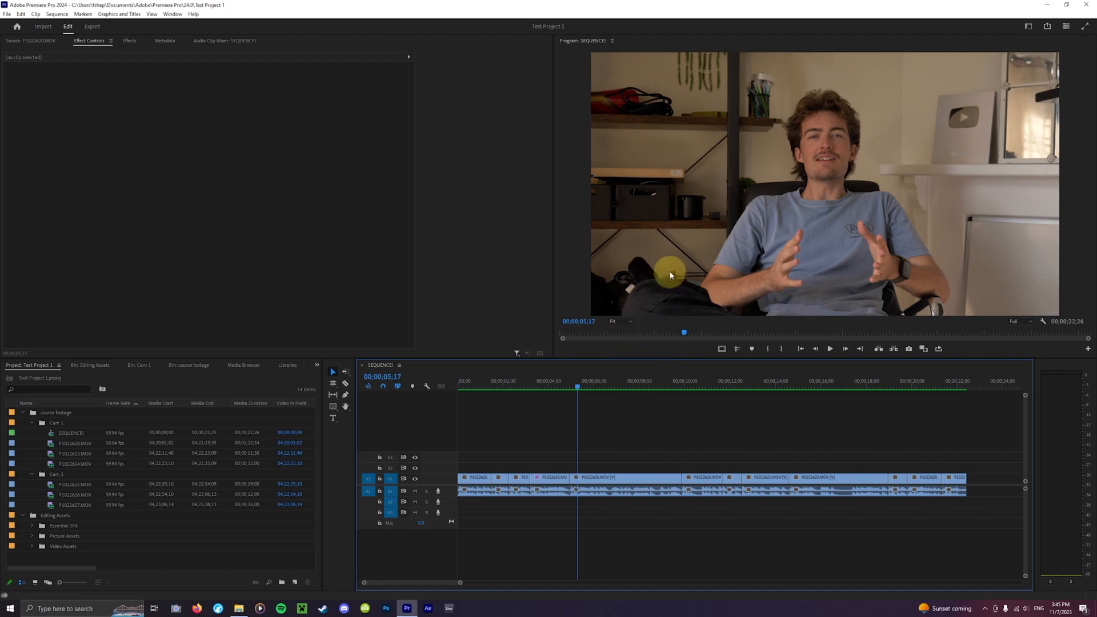
# - Toggle maximized view of the Program Monitor, the timeline and the Project panel in turn, restoring each one
pyautogui.press('`')
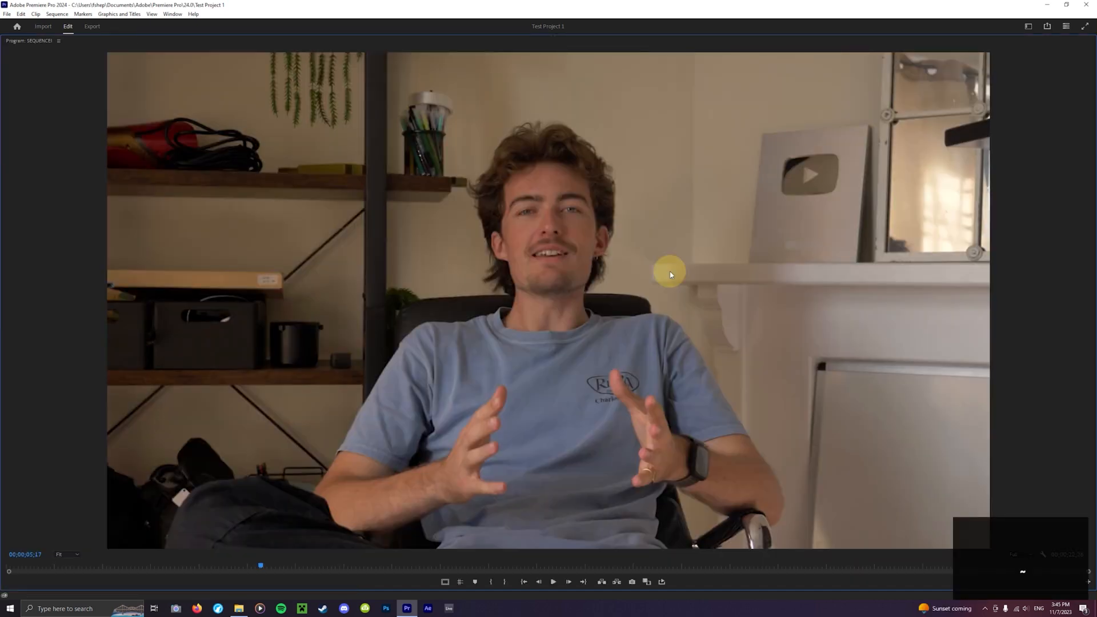
pyautogui.press('`')
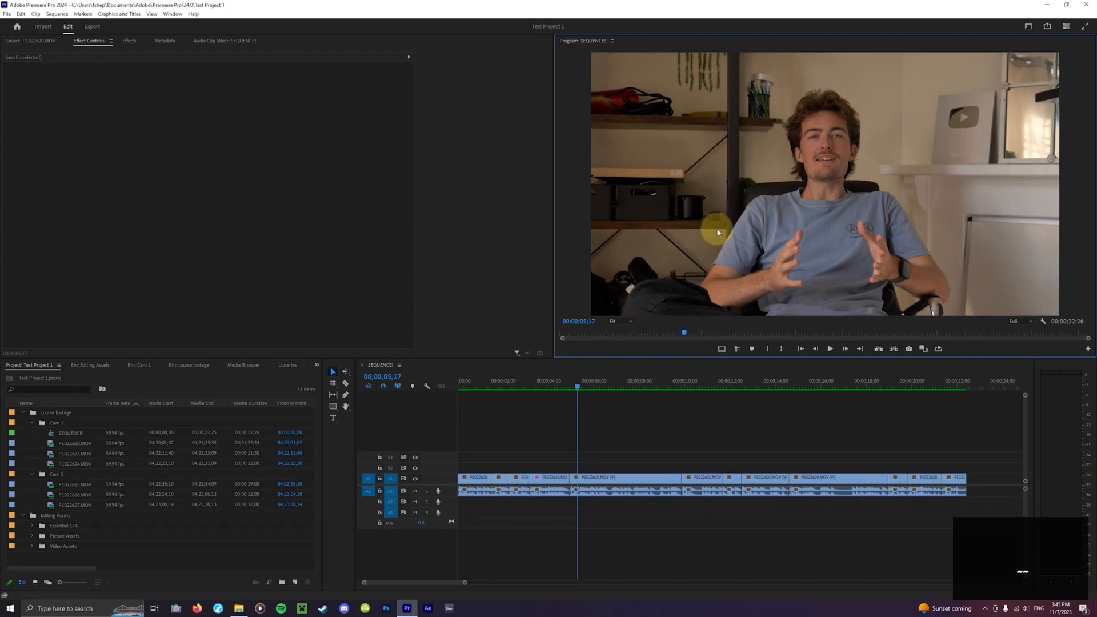
pyautogui.press('`')
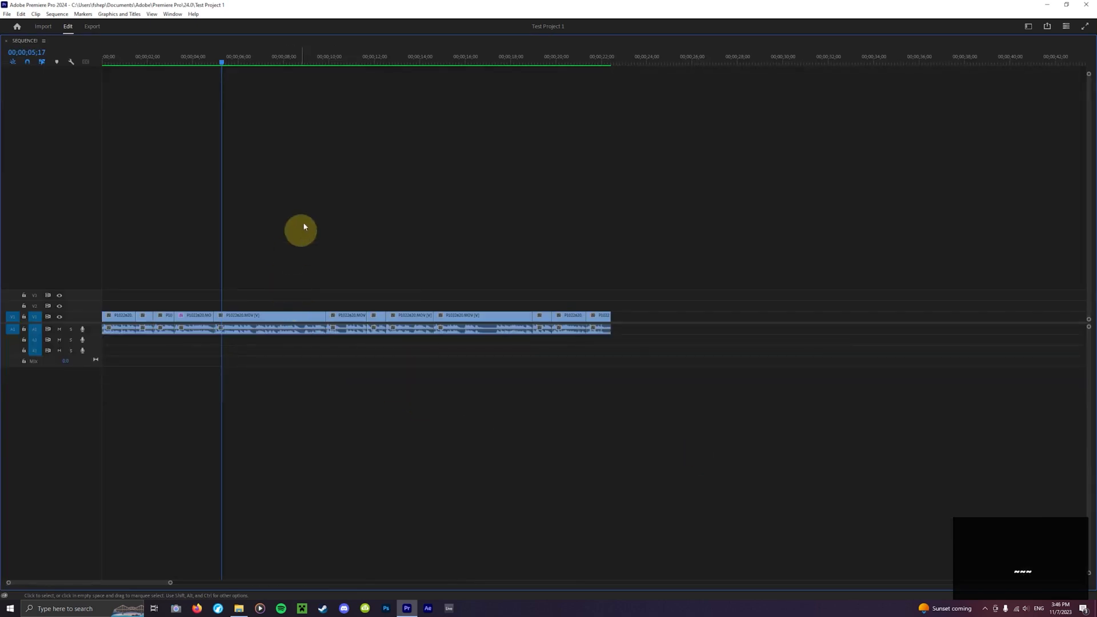
pyautogui.moveTo(225, 69); pyautogui.dragTo(337, 90)
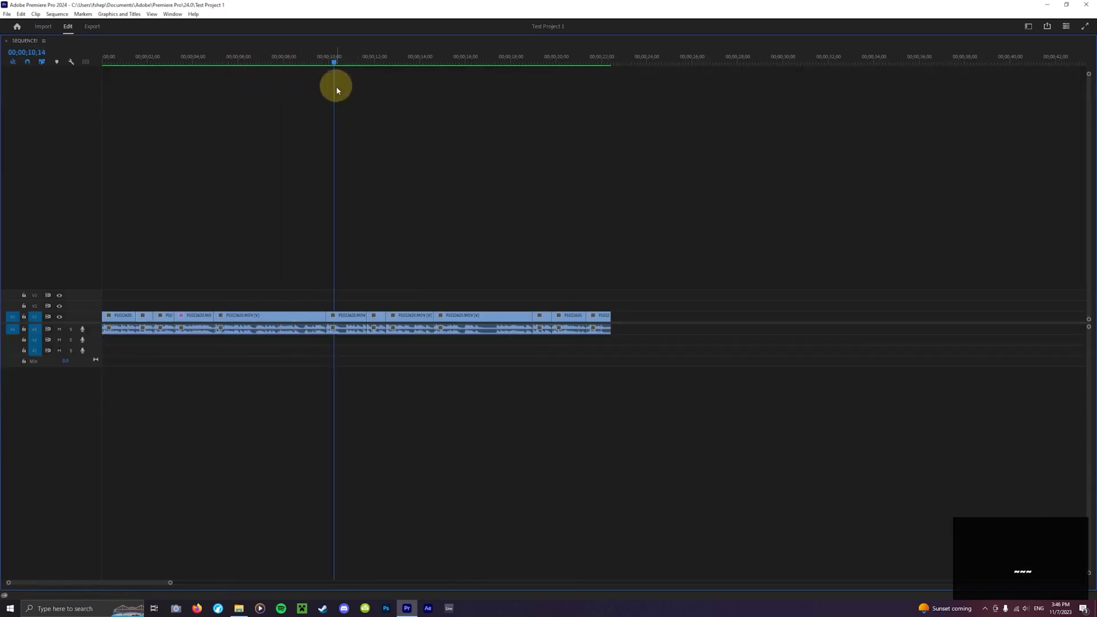
pyautogui.press('`')
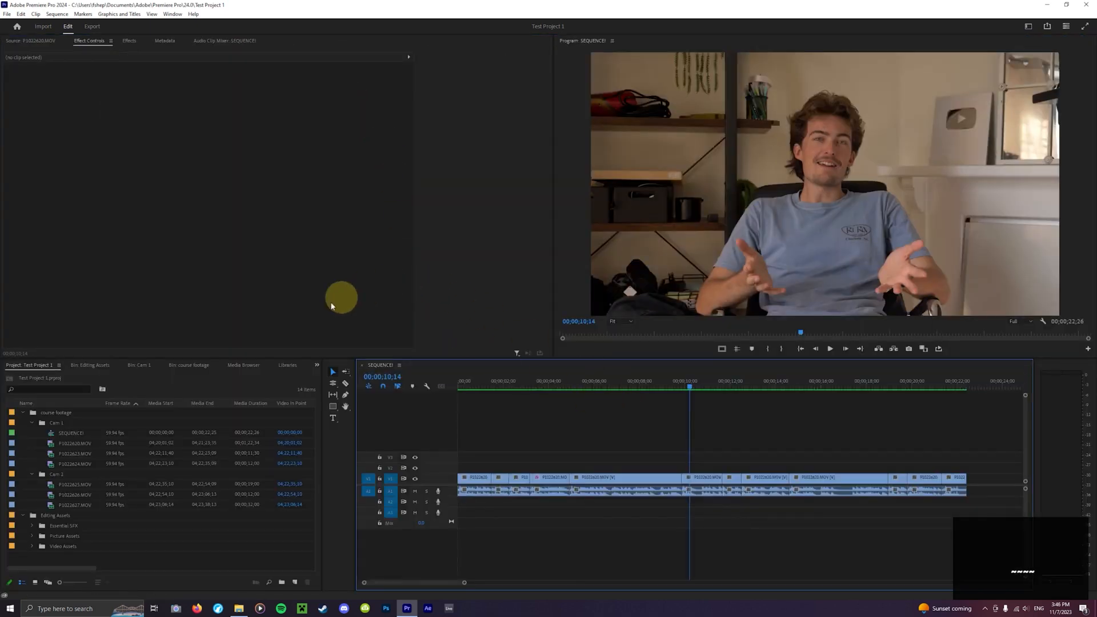
pyautogui.press('`')
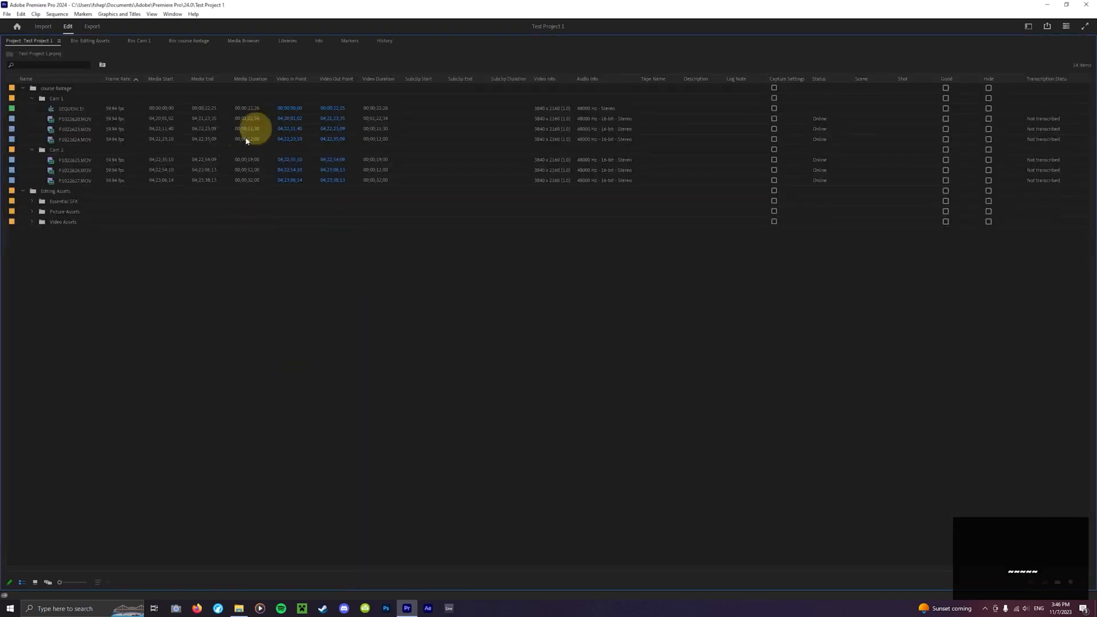
pyautogui.press('`')
# - Set the label colour of the clip near the 4-second mark to Yellow
pyautogui.moveTo(683, 381); pyautogui.dragTo(641, 421)
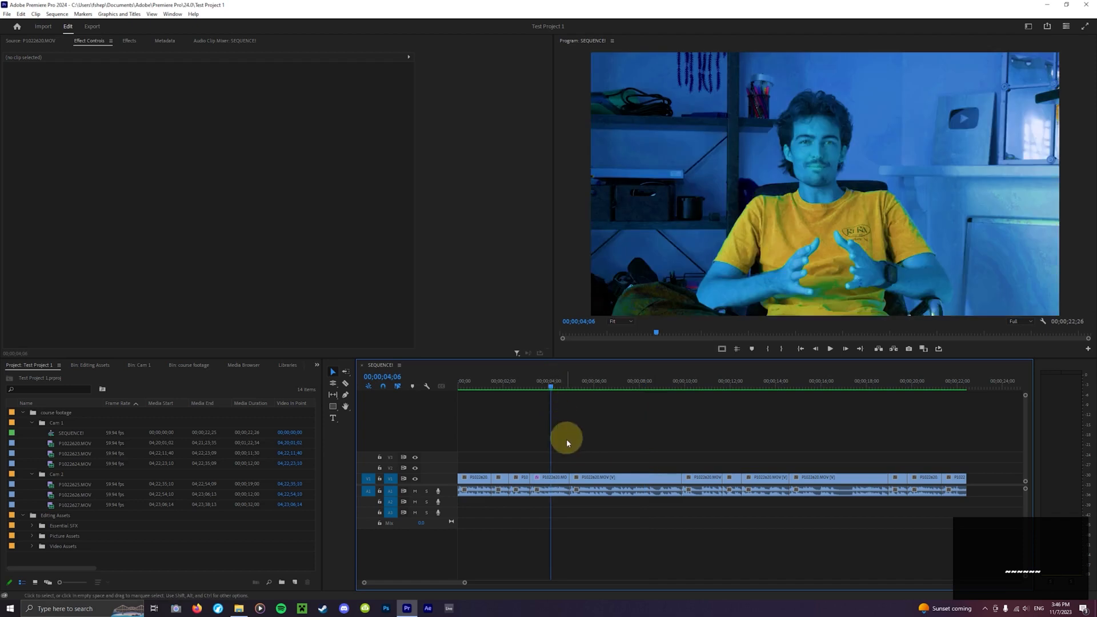
pyautogui.click(554, 479)
pyautogui.click(619, 521)
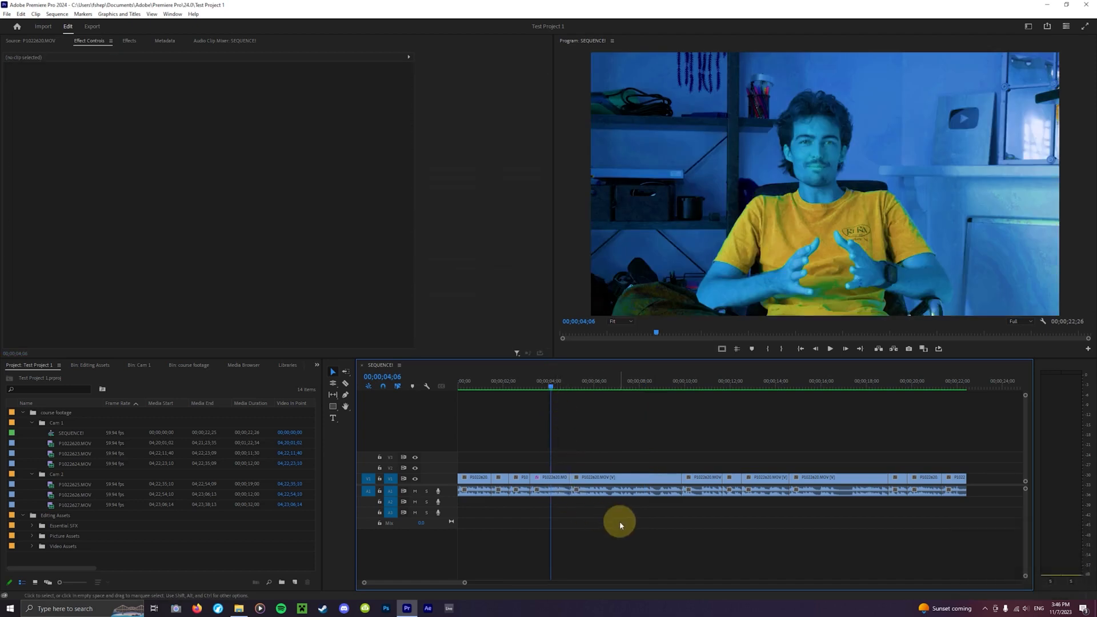
pyautogui.click(549, 390)
pyautogui.moveTo(549, 394); pyautogui.dragTo(544, 394)
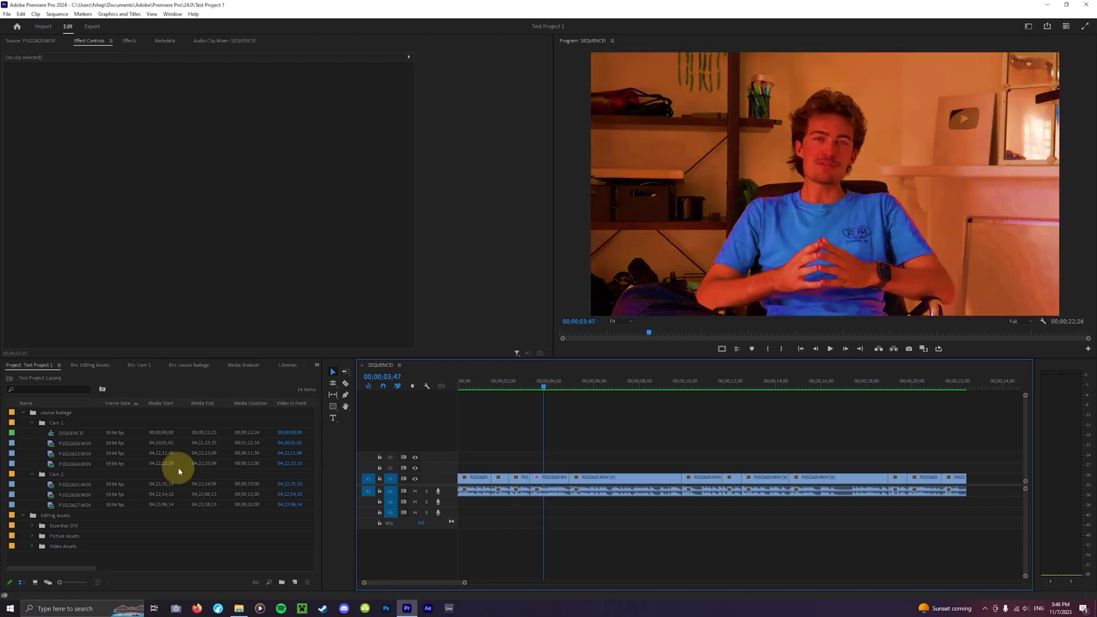
pyautogui.click(30, 423)
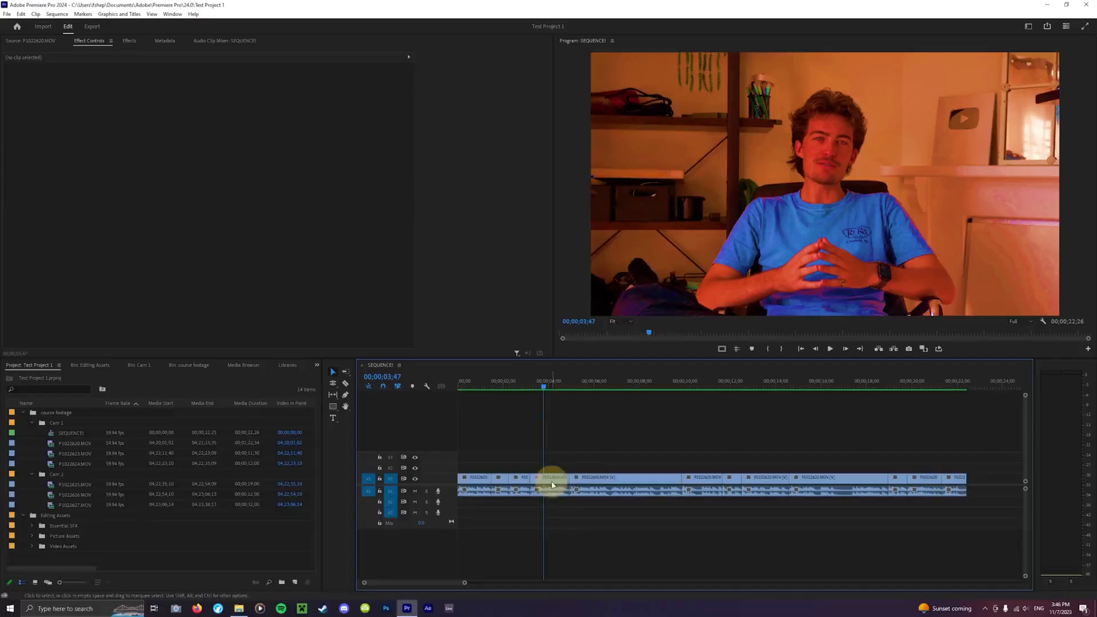
pyautogui.rightClick(553, 485)
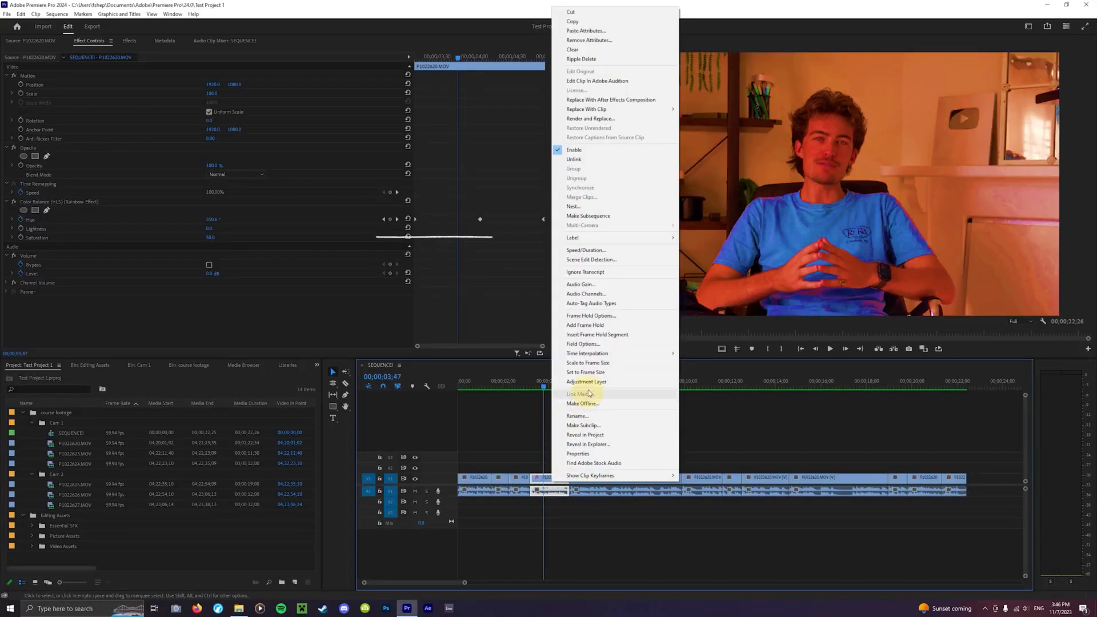
pyautogui.moveTo(586, 237)
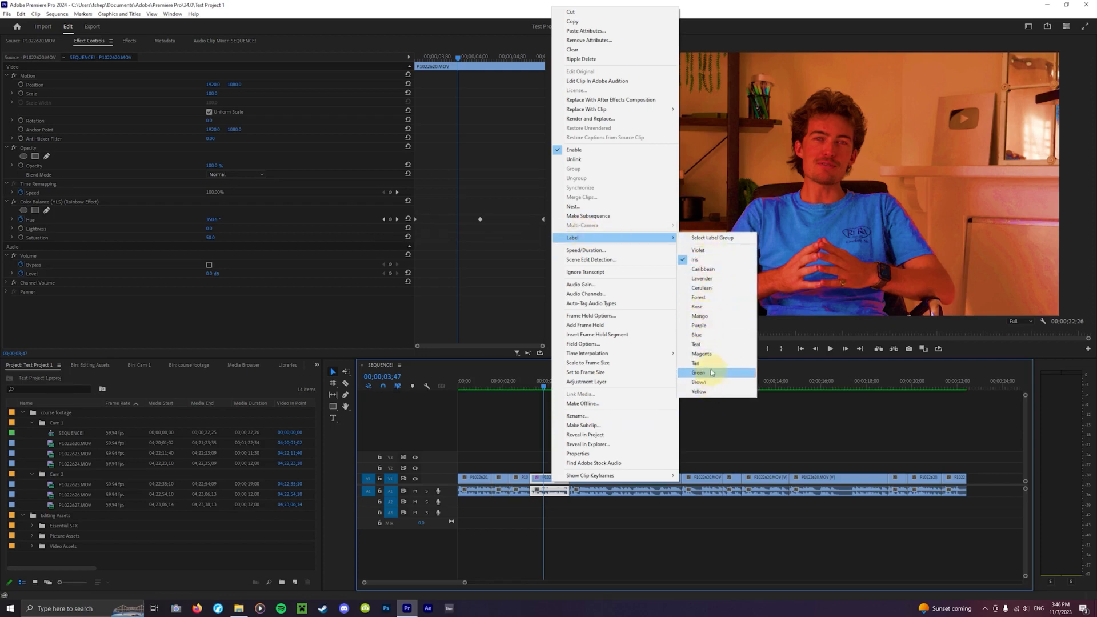
pyautogui.click(700, 392)
pyautogui.click(578, 451)
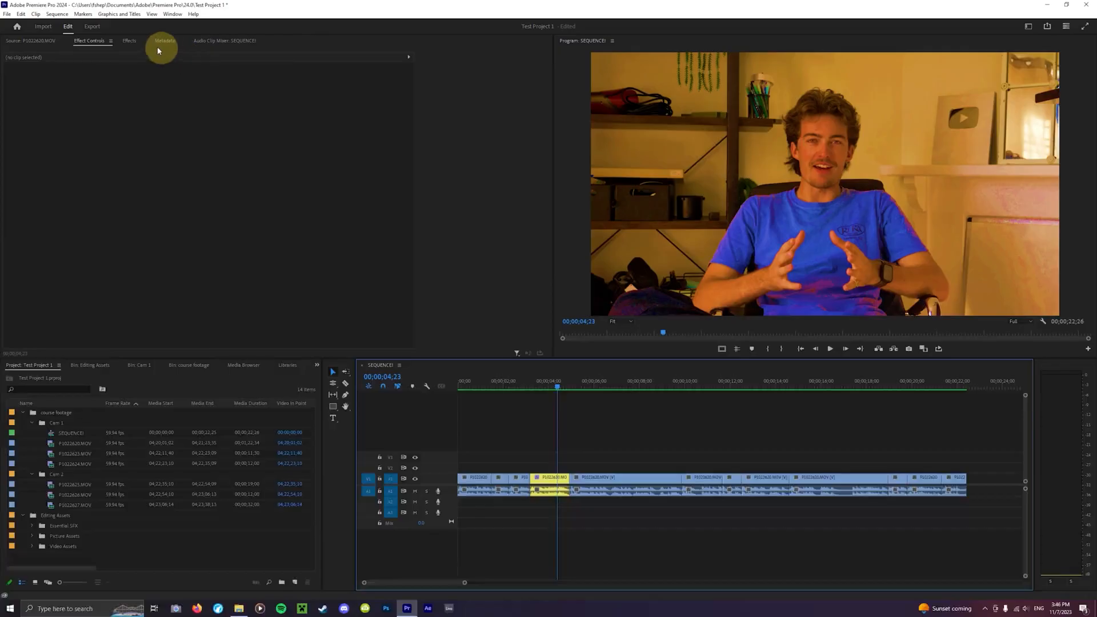
# - Undock the Effects panel into a floating window and dock it back into its panel group
pyautogui.click(130, 41)
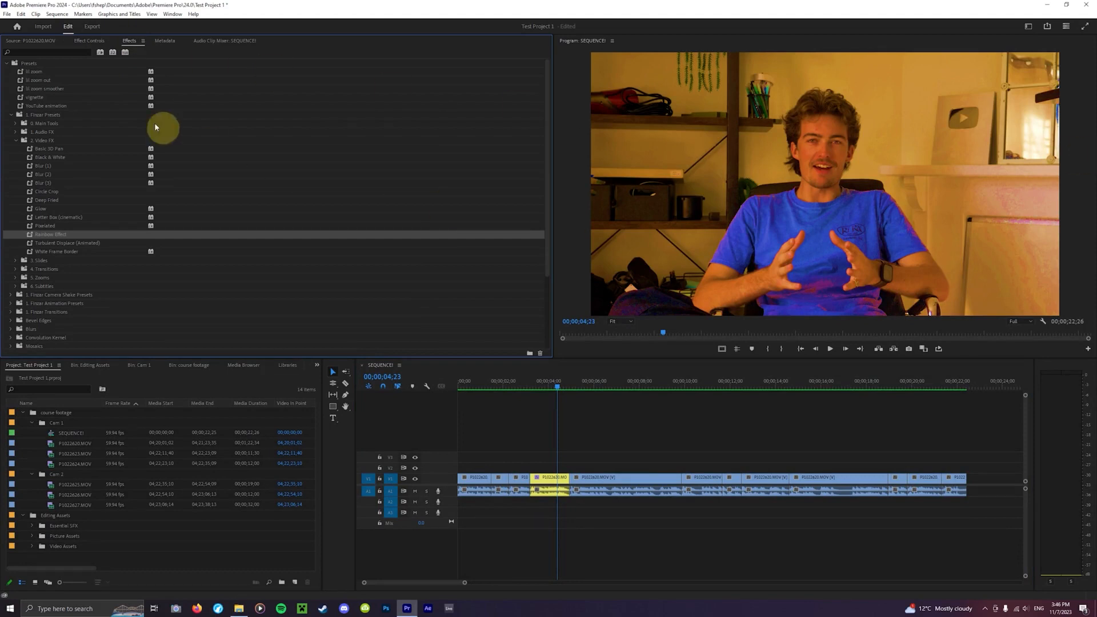
pyautogui.click(141, 42)
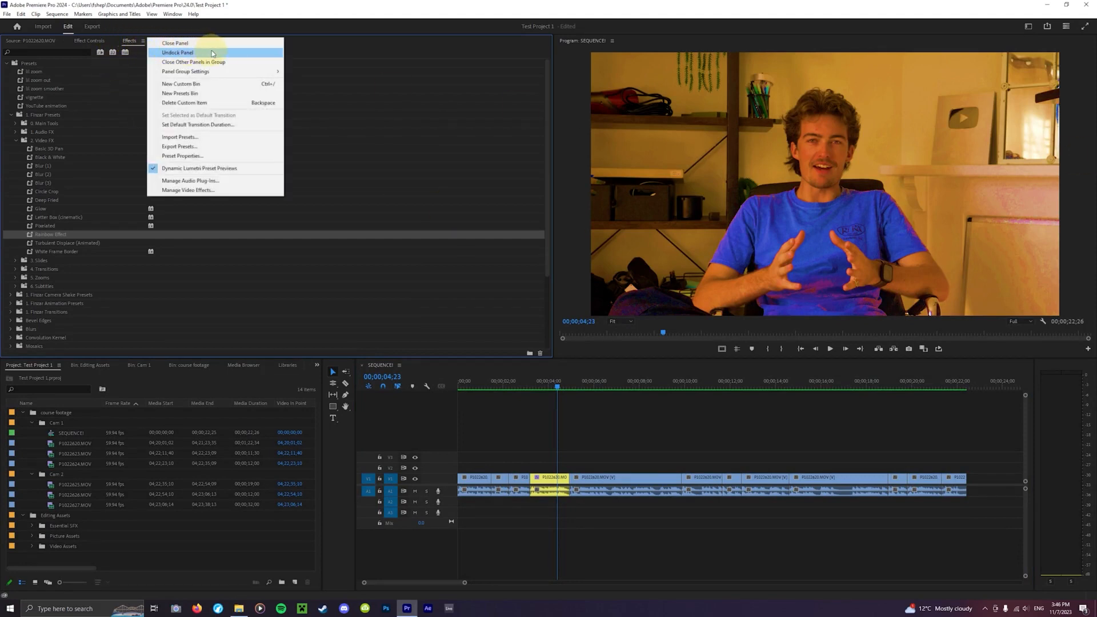
pyautogui.click(193, 54)
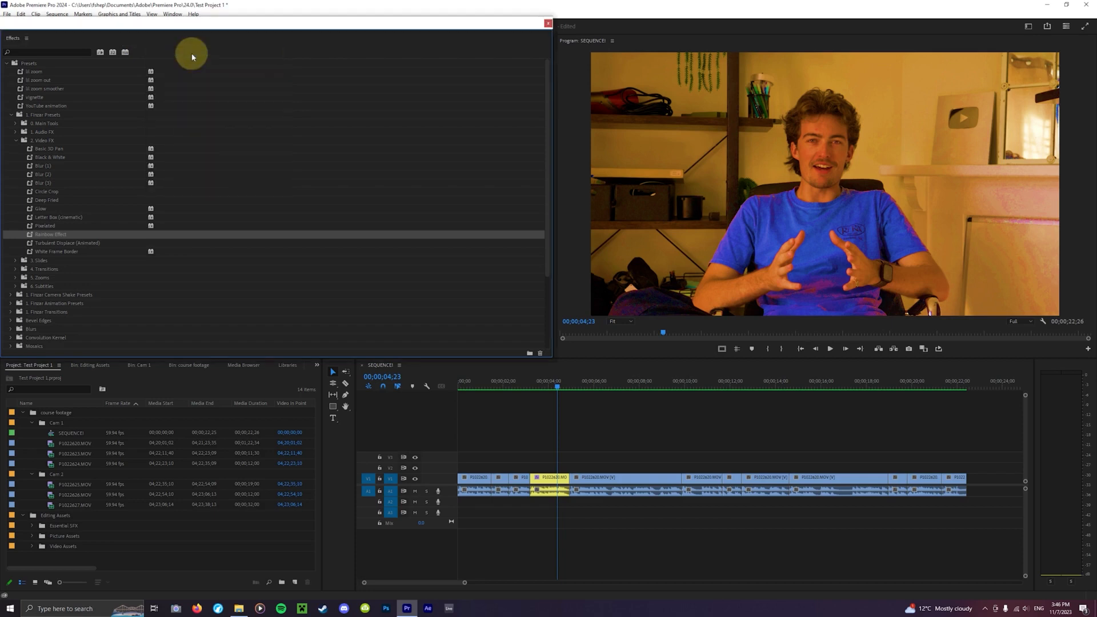
pyautogui.moveTo(163, 31); pyautogui.dragTo(111, 44)
# - Narrow the Project panel against the timeline, then save the project
pyautogui.click(567, 473)
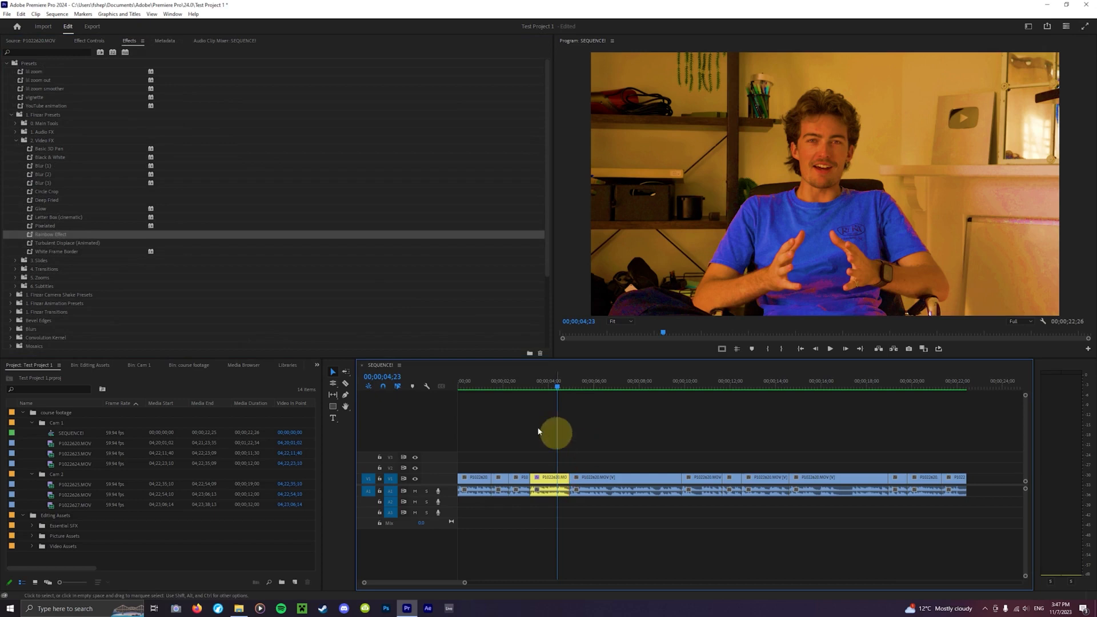
pyautogui.moveTo(355, 418); pyautogui.dragTo(415, 451)
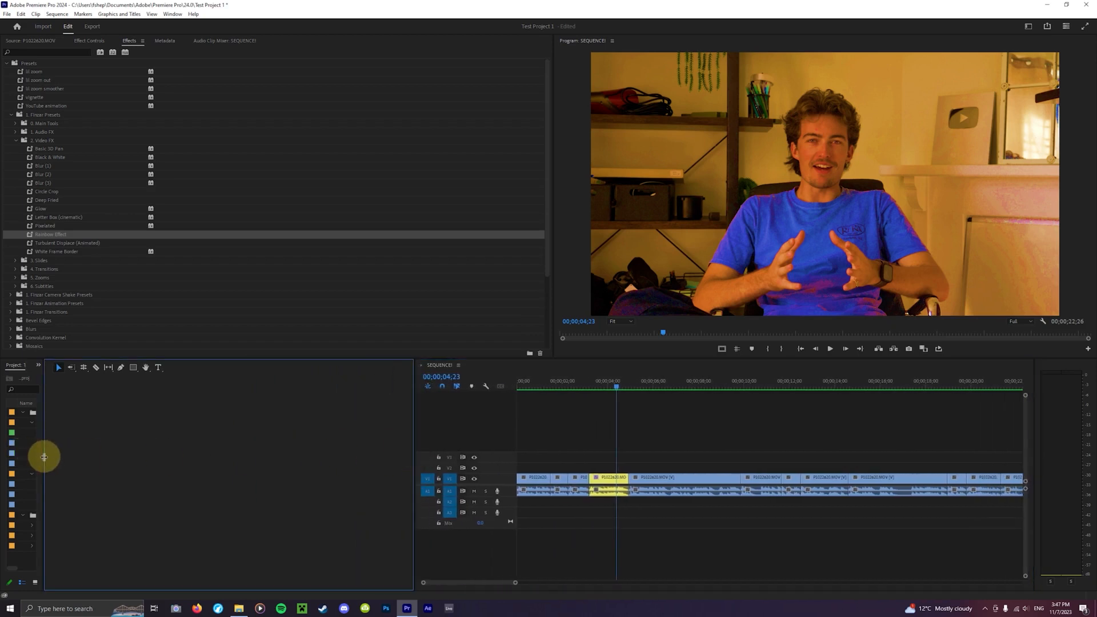
pyautogui.moveTo(44, 456); pyautogui.dragTo(258, 462)
pyautogui.moveTo(455, 466); pyautogui.dragTo(274, 474)
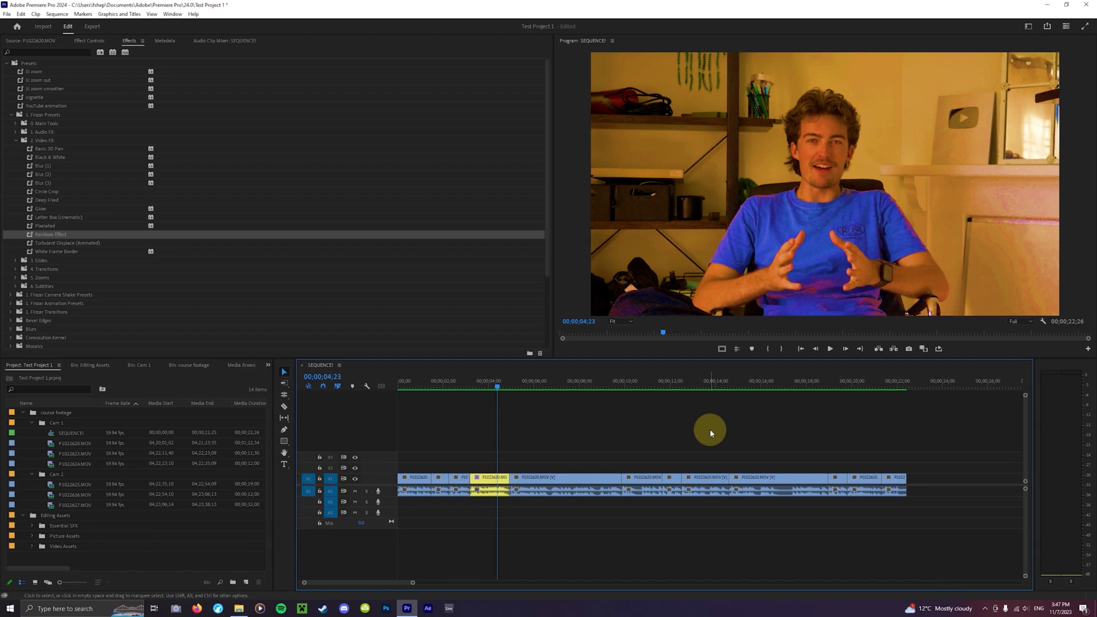
pyautogui.hotkey('ctrl', 's')
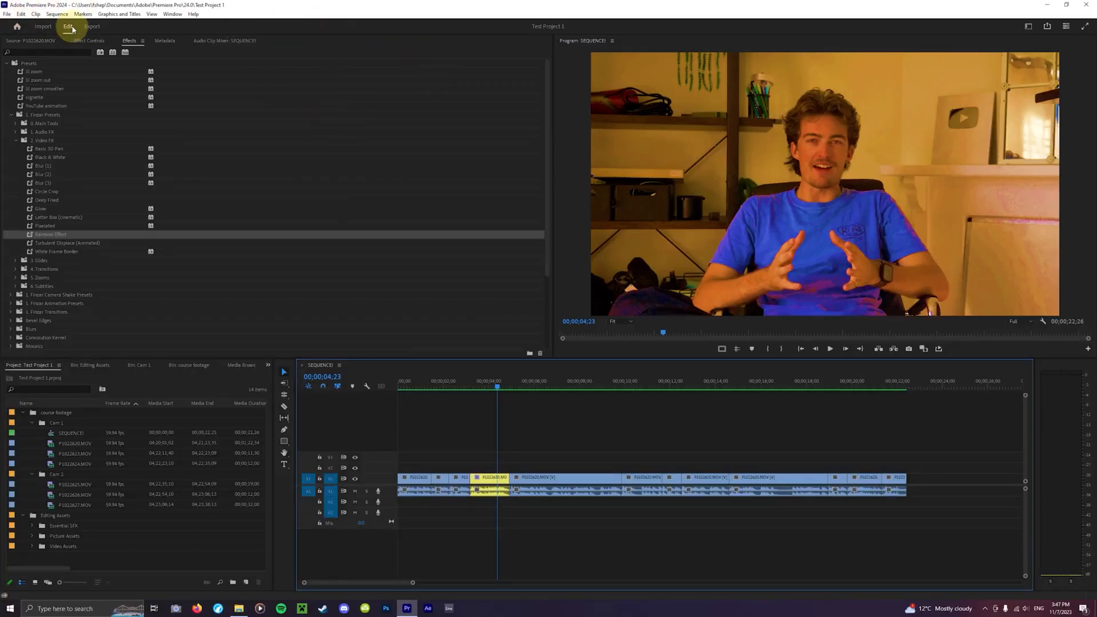
# - Open the Lumetri Color panel, undock it, and dock it as a tab beside Effect Controls
pyautogui.click(173, 14)
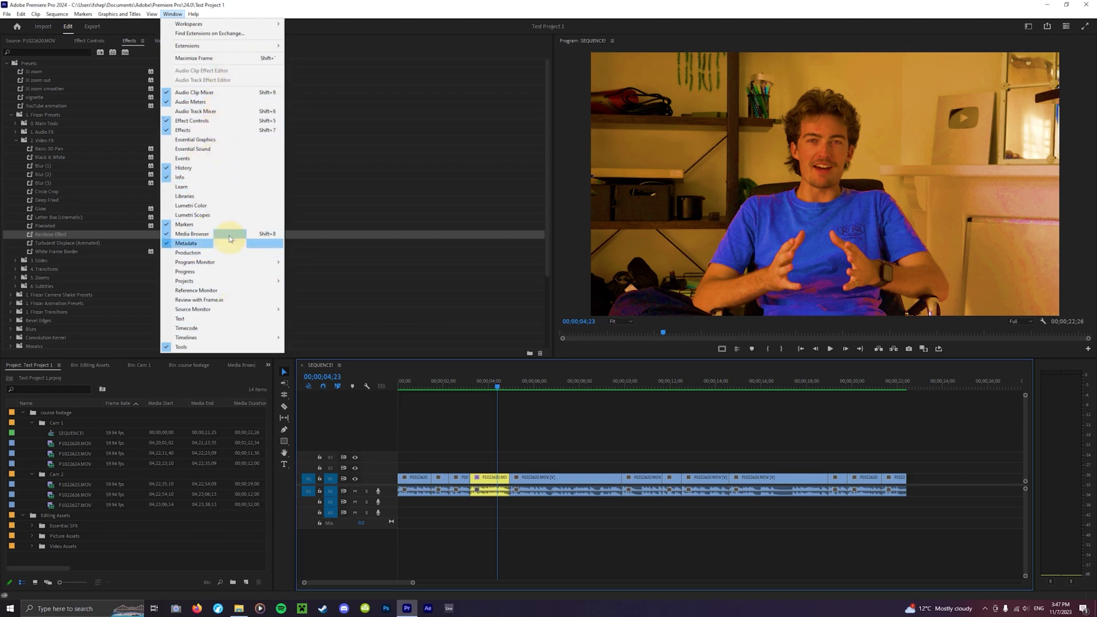
pyautogui.click(223, 207)
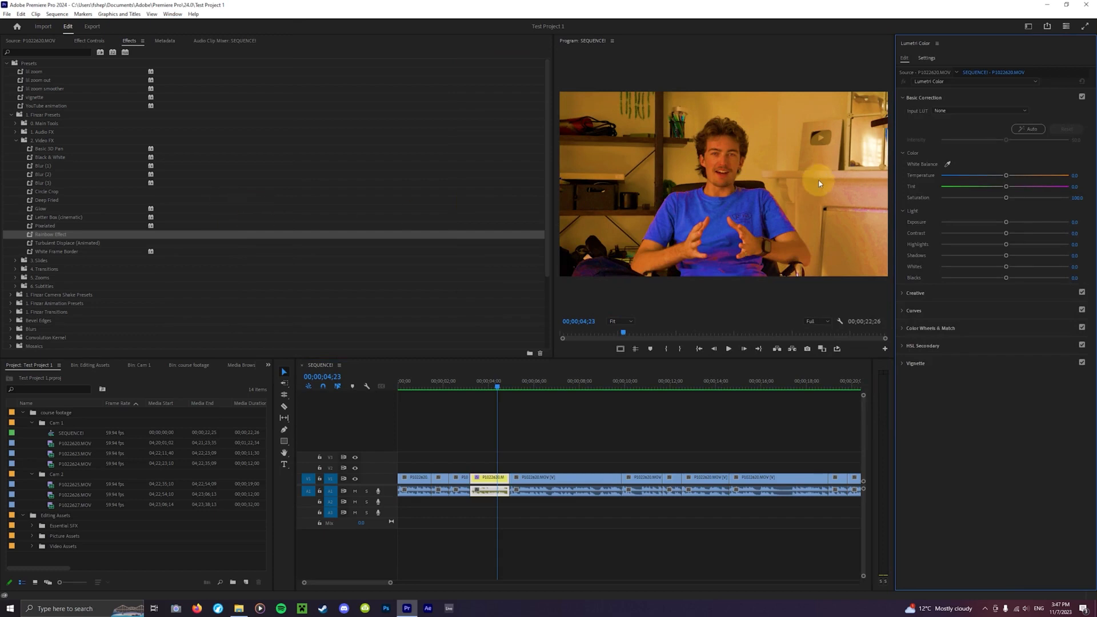
pyautogui.click(937, 44)
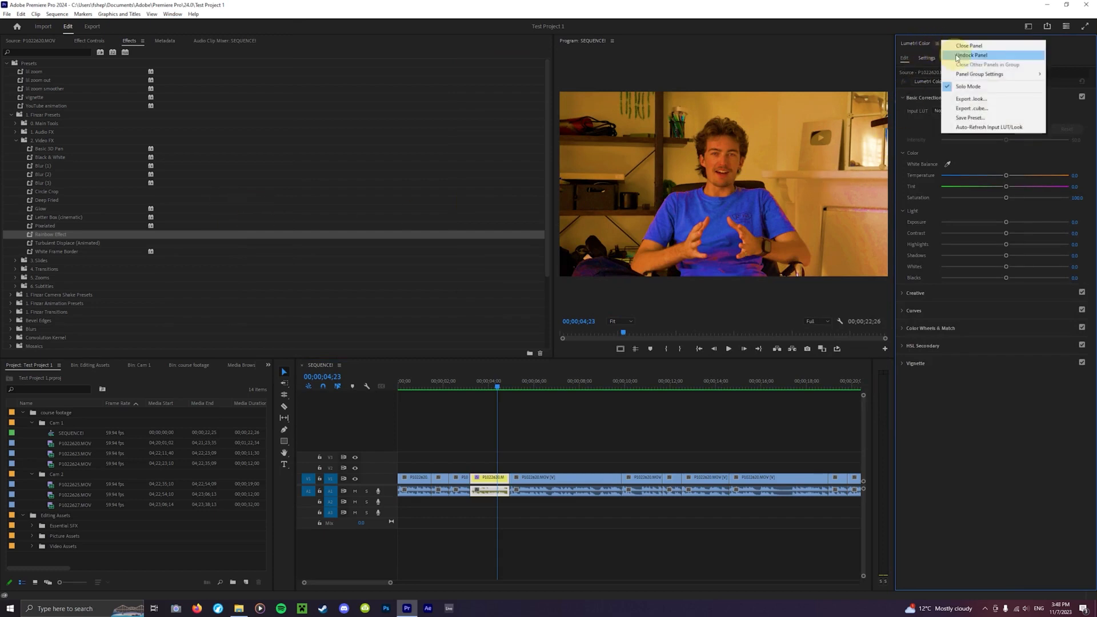
pyautogui.click(953, 54)
pyautogui.moveTo(903, 44); pyautogui.dragTo(264, 46)
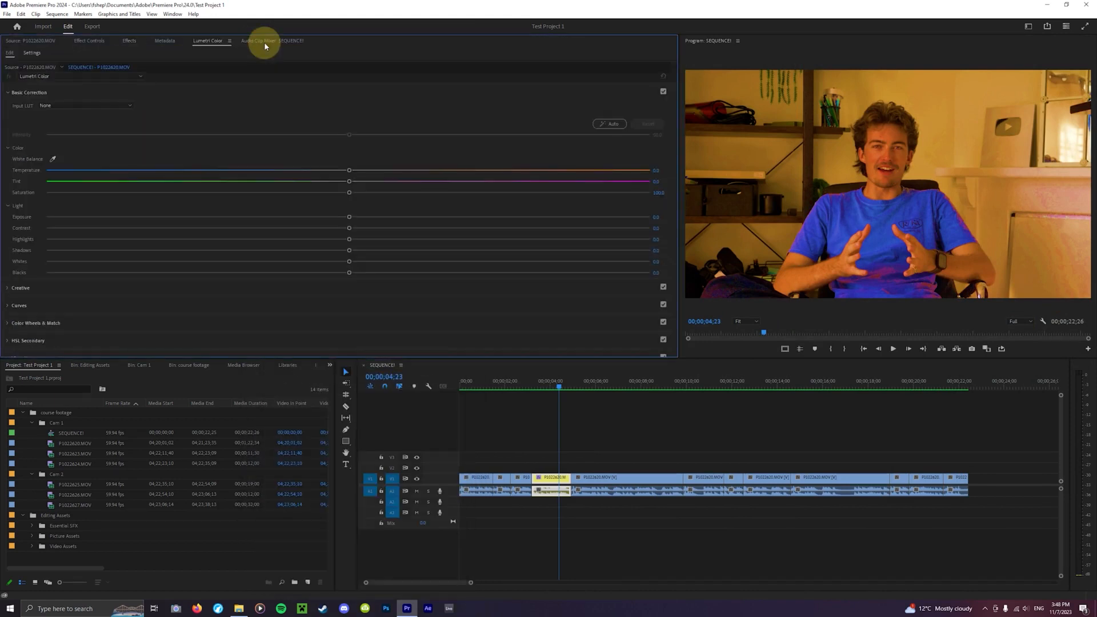
# - Rearrange the tabs in that panel group so Lumetri Color sits before Metadata
pyautogui.click(170, 42)
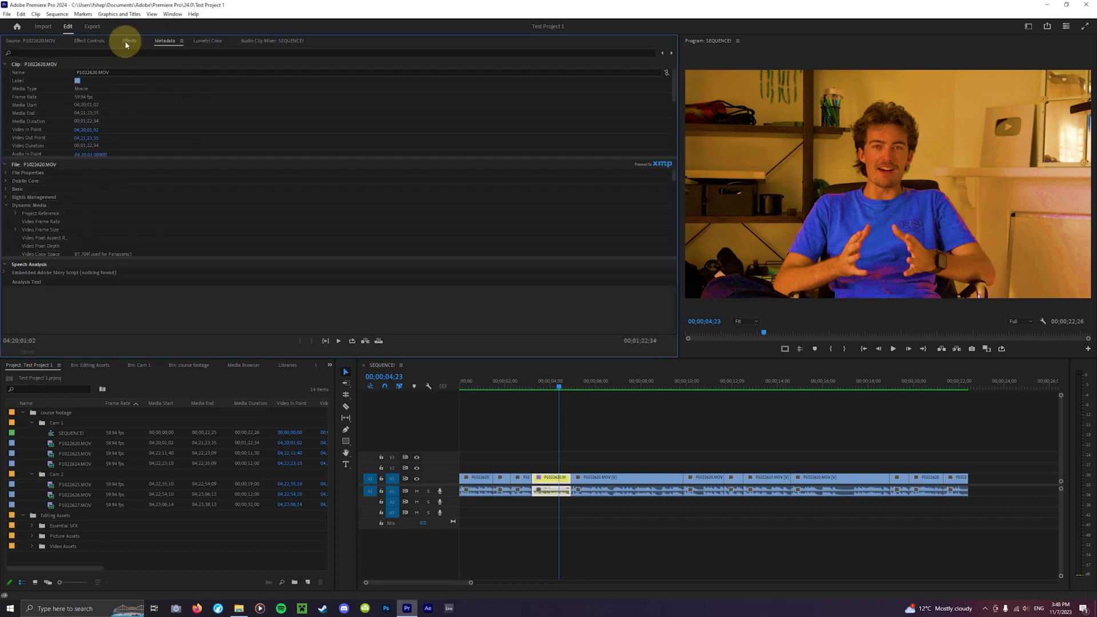
pyautogui.click(128, 42)
pyautogui.click(86, 40)
pyautogui.click(204, 43)
pyautogui.click(164, 42)
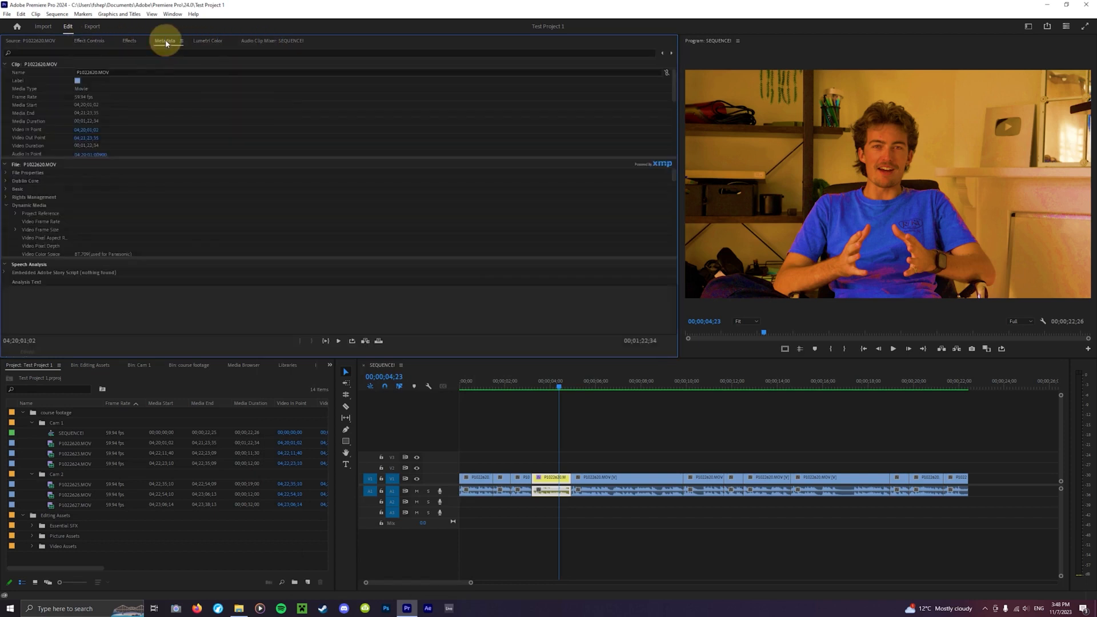
pyautogui.click(102, 41)
pyautogui.click(134, 41)
pyautogui.click(194, 44)
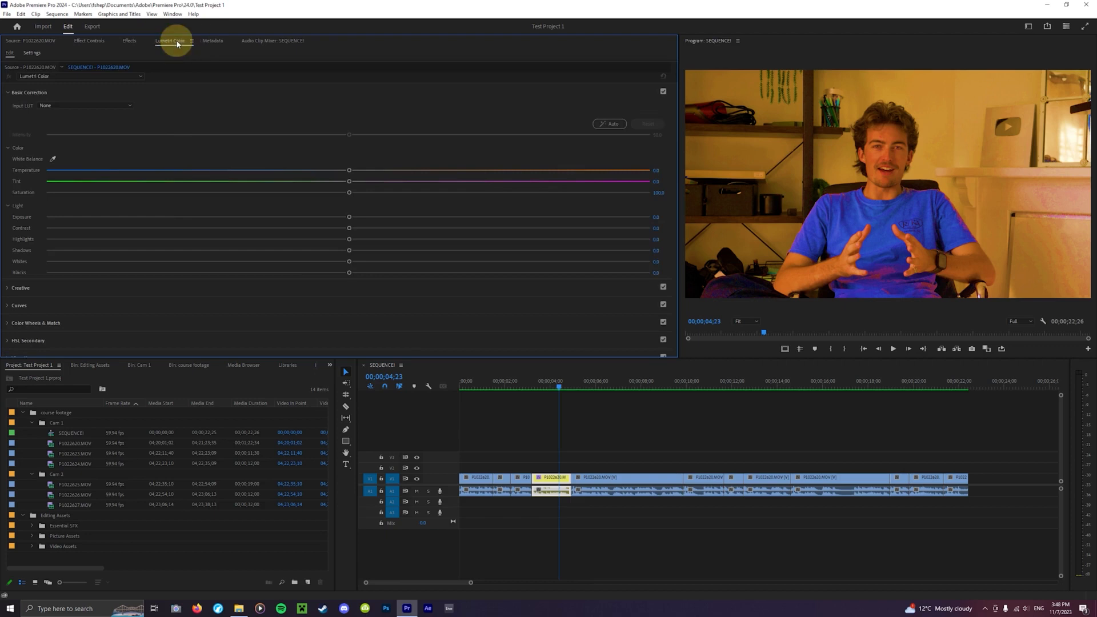
pyautogui.click(130, 40)
# - Shrink the Effect Controls panel group to widen the Program Monitor, then show the Lumetri Color tab
pyautogui.click(89, 41)
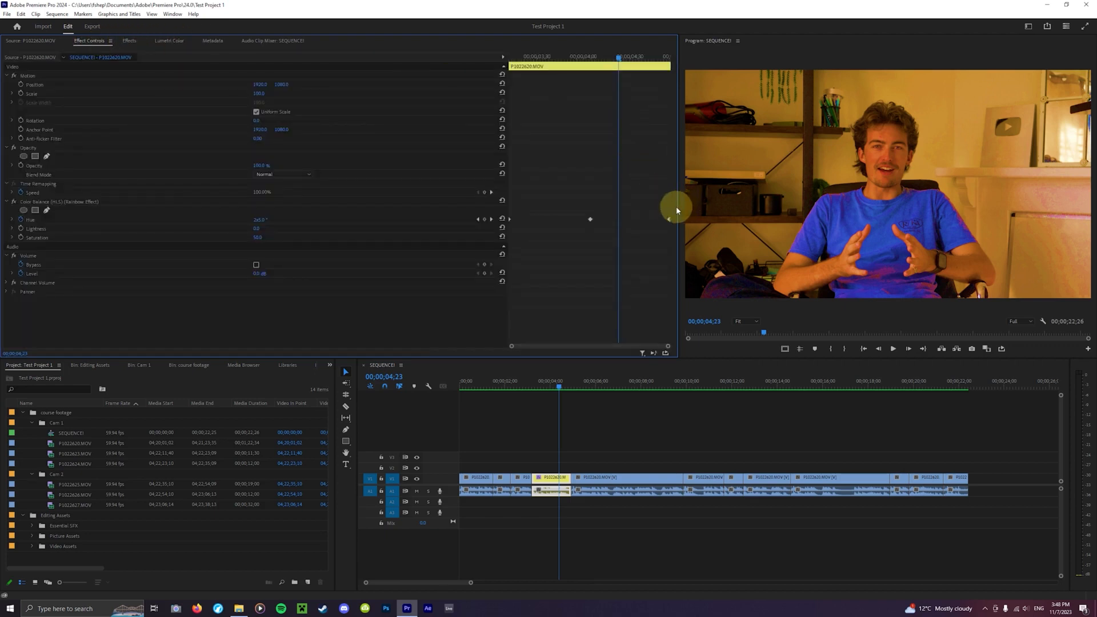
pyautogui.moveTo(678, 207); pyautogui.dragTo(446, 194)
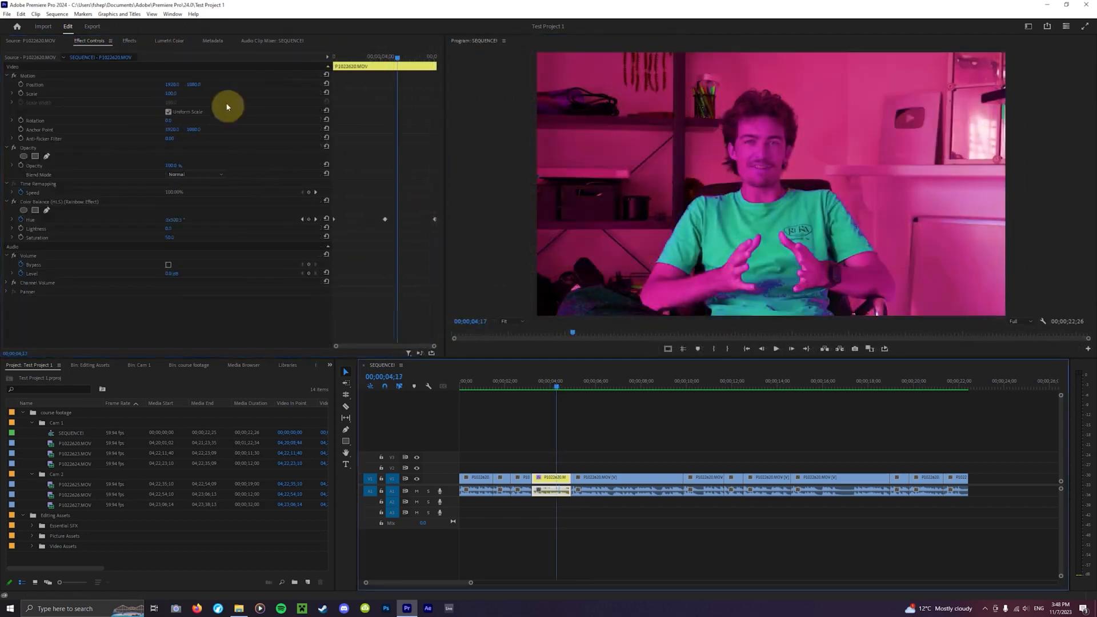
pyautogui.click(170, 42)
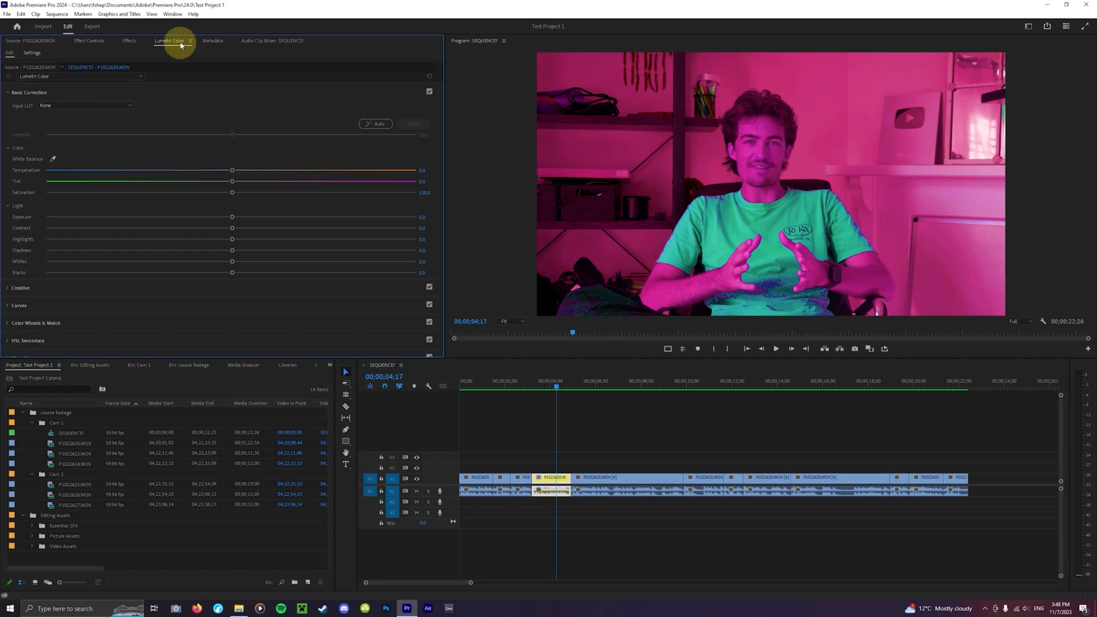
pyautogui.click(172, 14)
pyautogui.moveTo(184, 24)
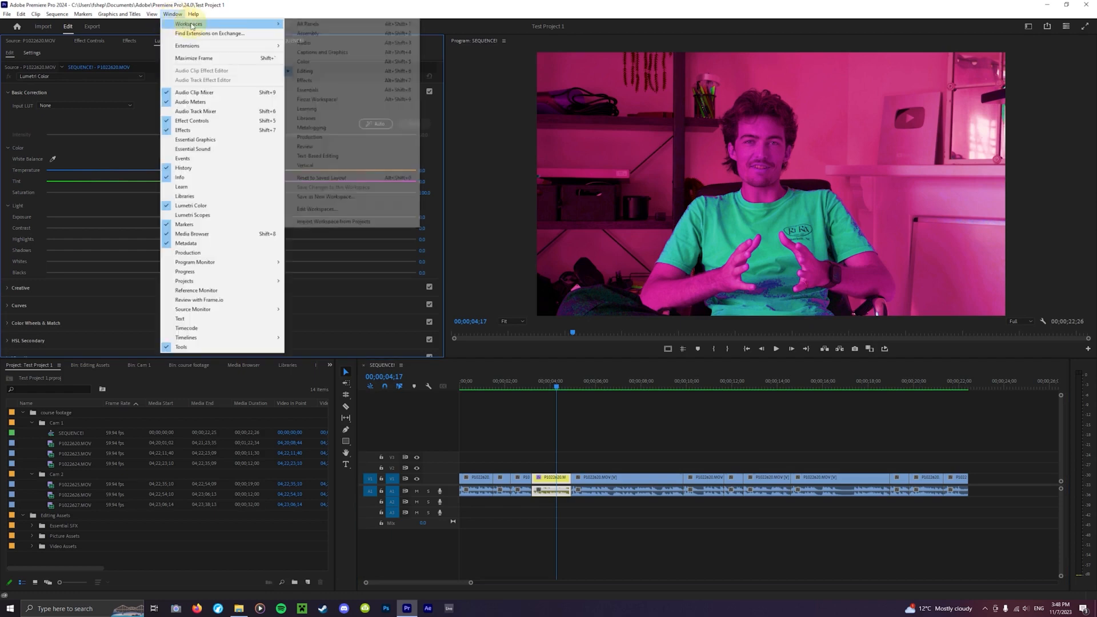
pyautogui.click(338, 181)
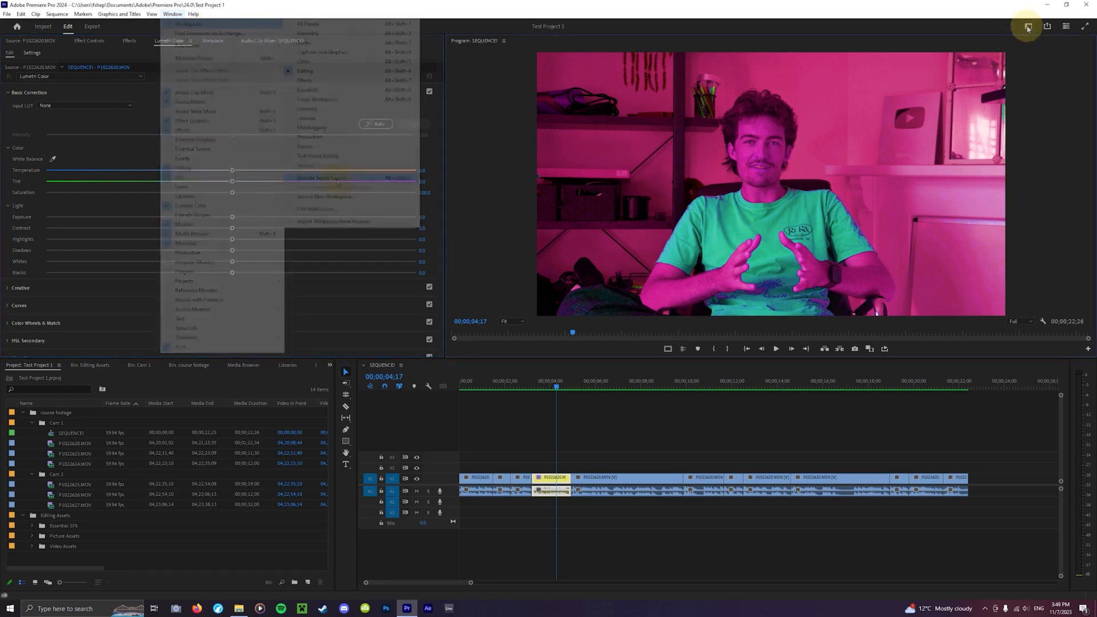
pyautogui.click(1028, 27)
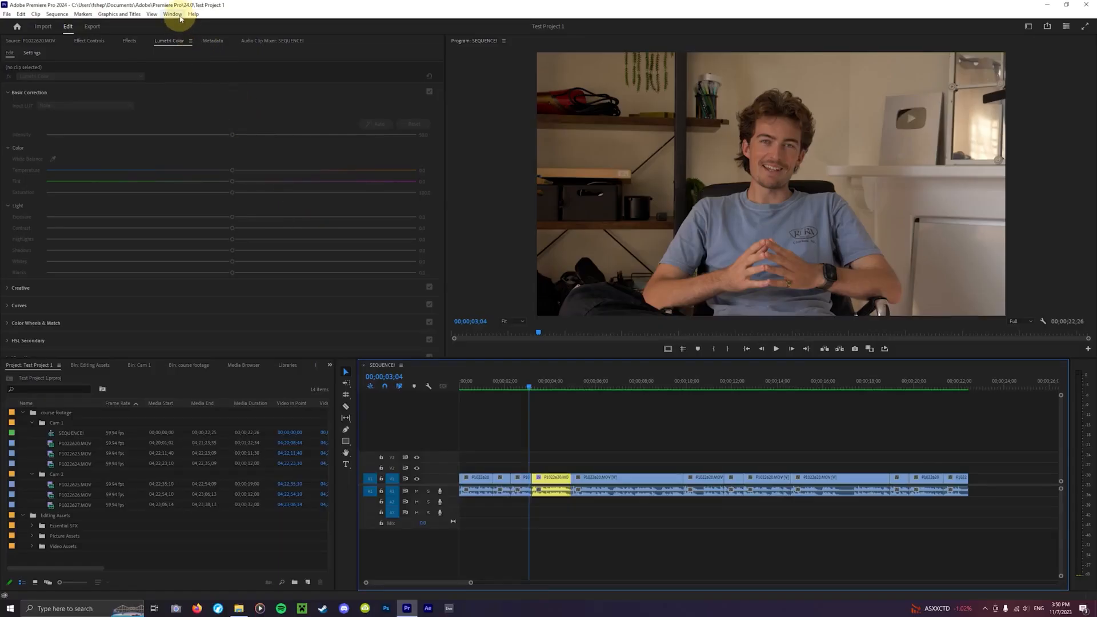
# - Save the current layout as a new workspace named My Workspace and open the workspaces list
pyautogui.click(172, 15)
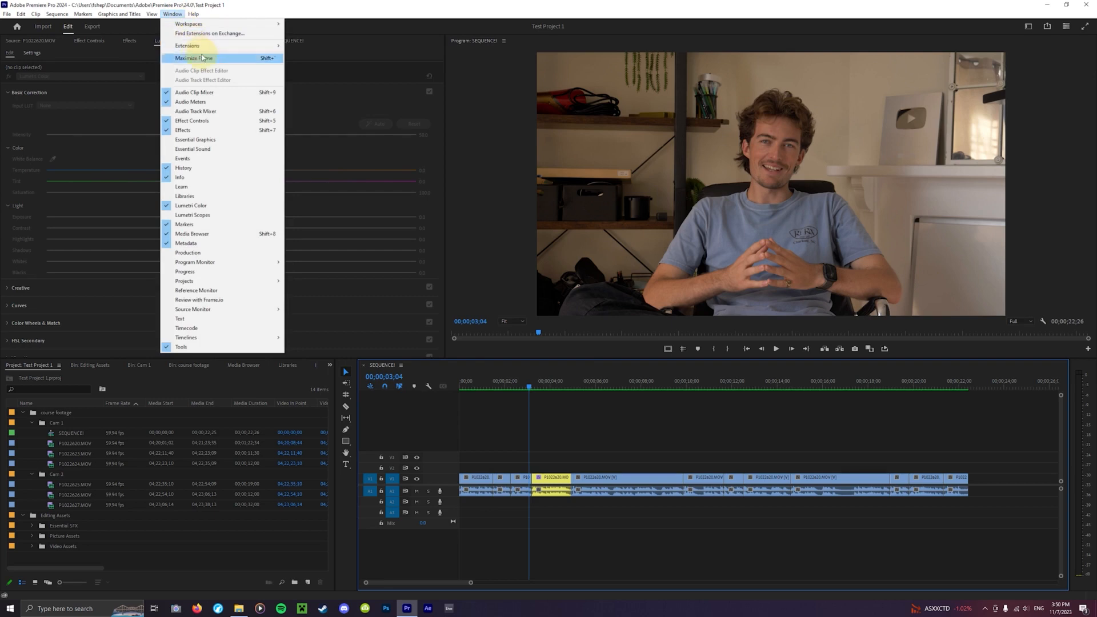
pyautogui.moveTo(226, 24)
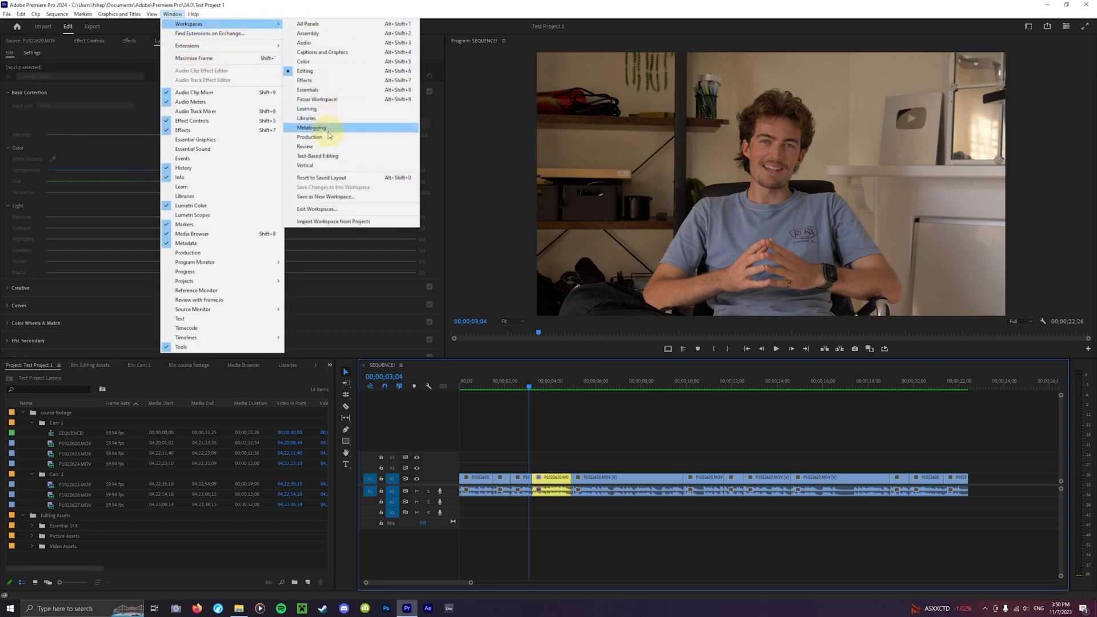
pyautogui.click(337, 201)
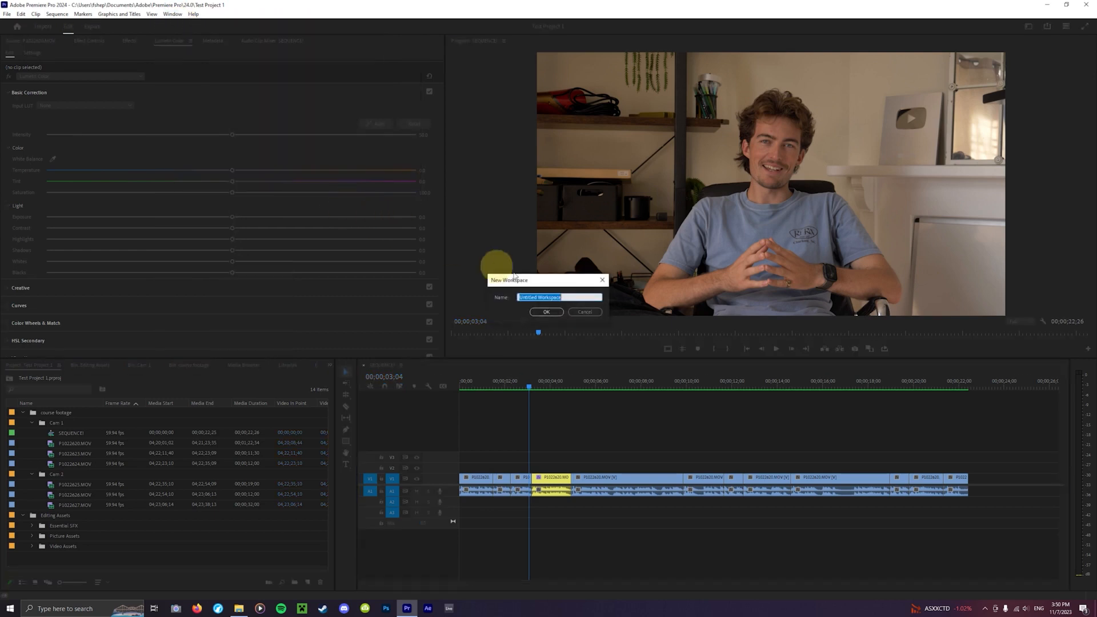
pyautogui.click(555, 313)
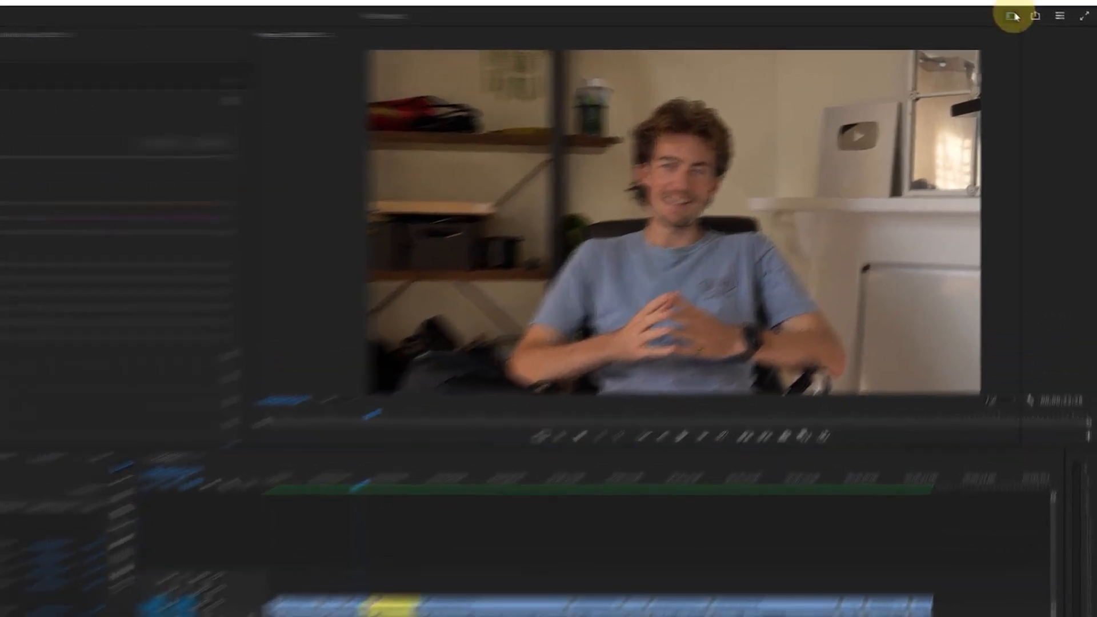
pyautogui.click(1028, 26)
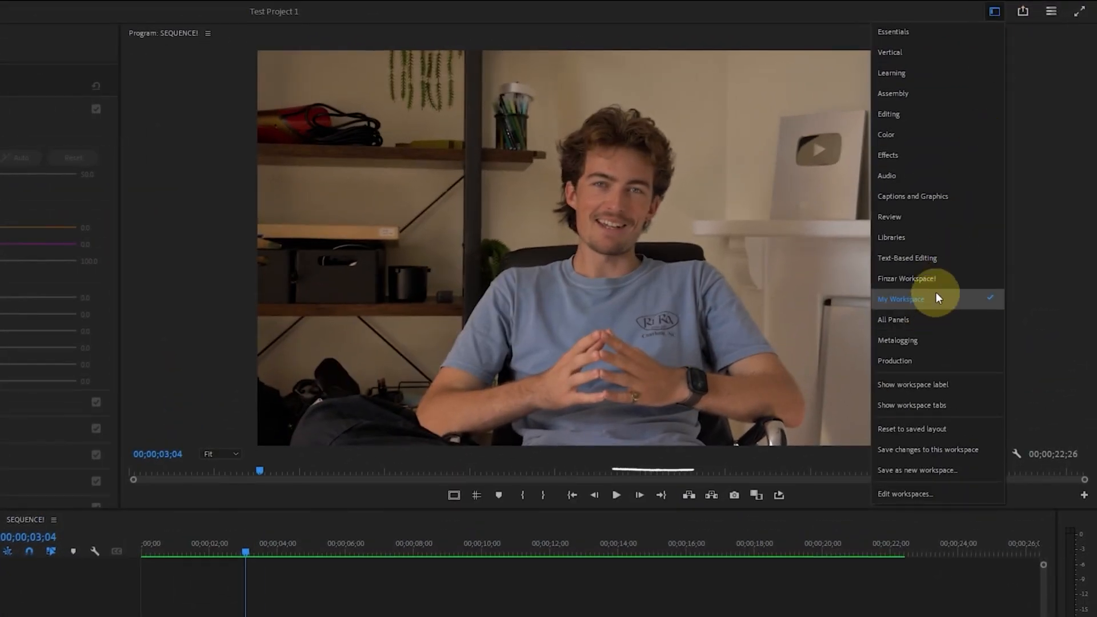